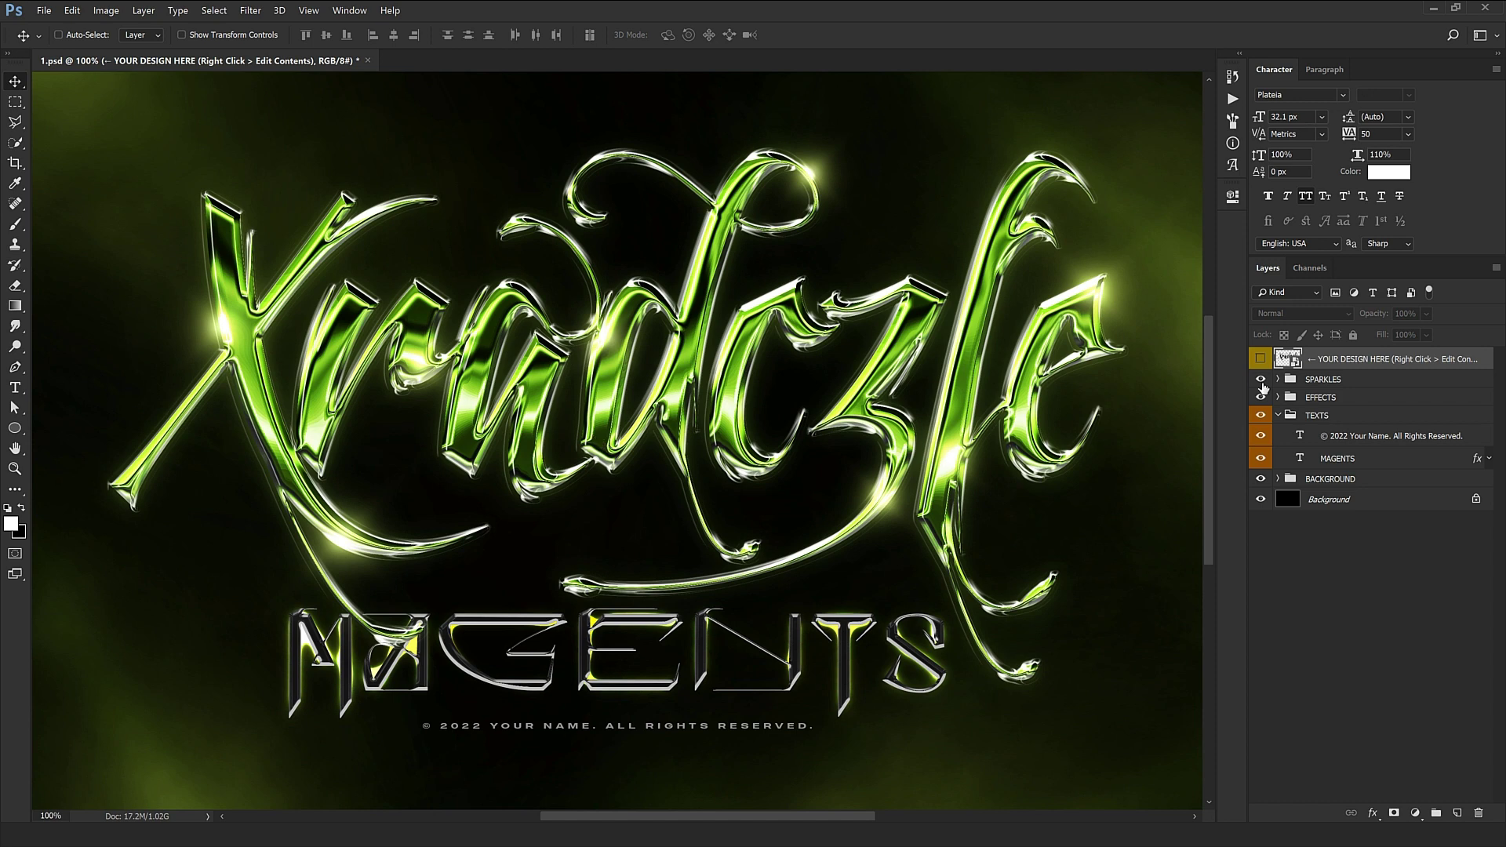
Open the contents of the YOUR DESIGN HERE smart object and replace its lettering with "Mancky"
right_click(1366, 361)
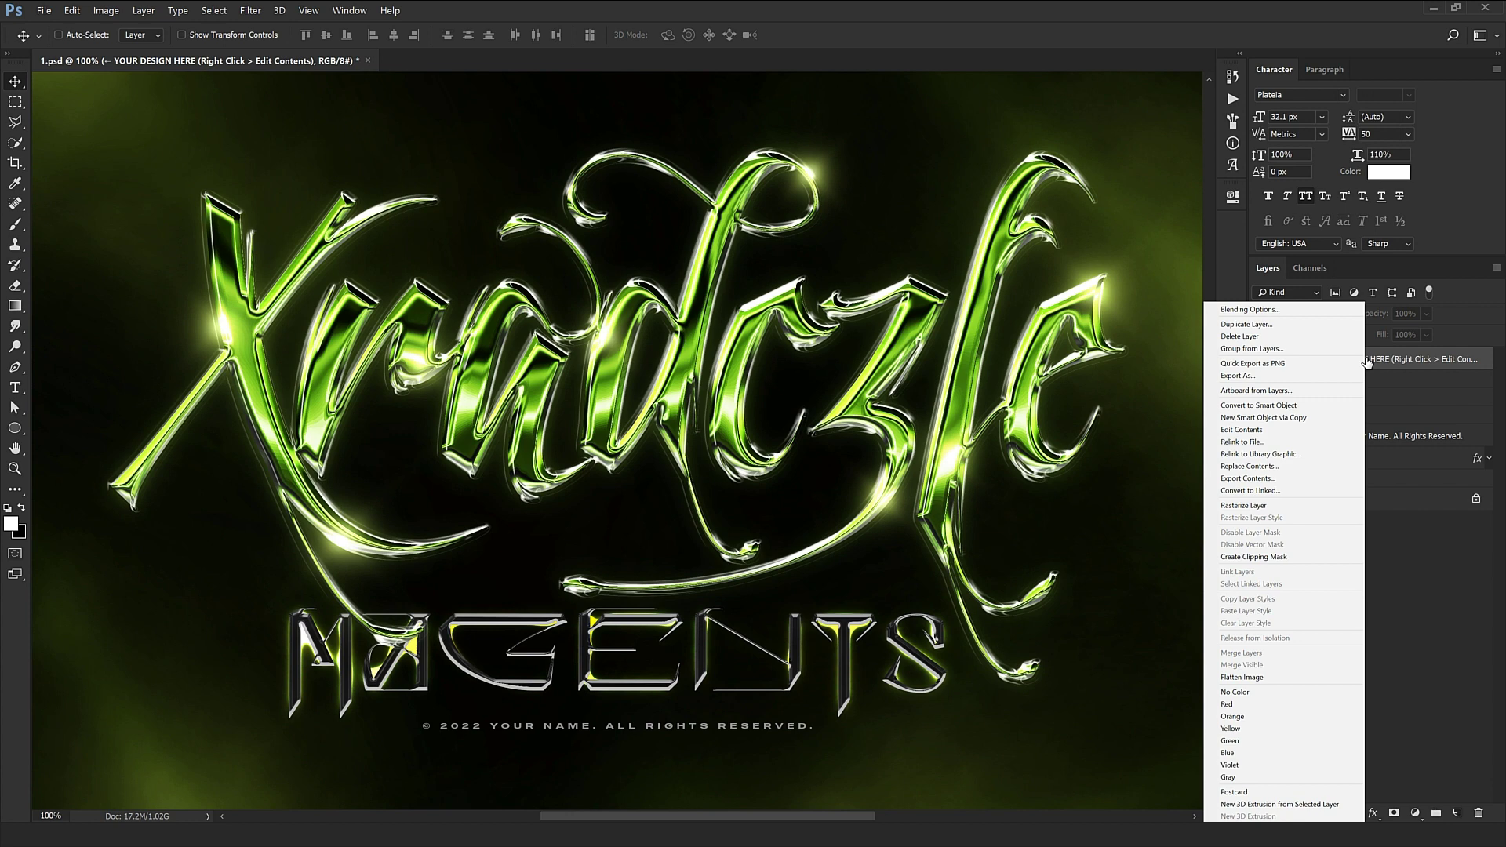
left_click(1231, 430)
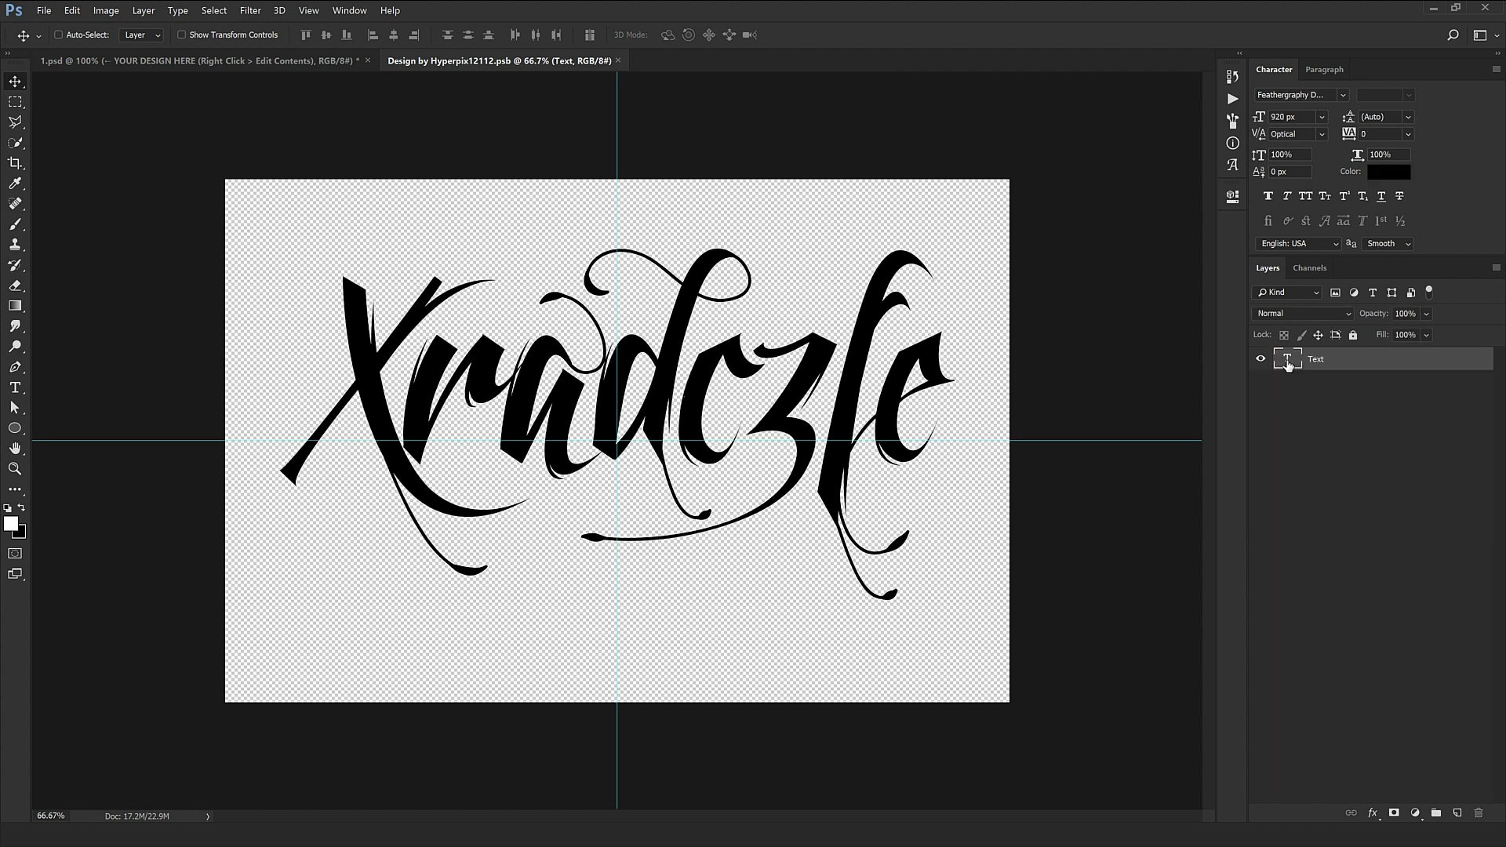
double_click(1286, 361)
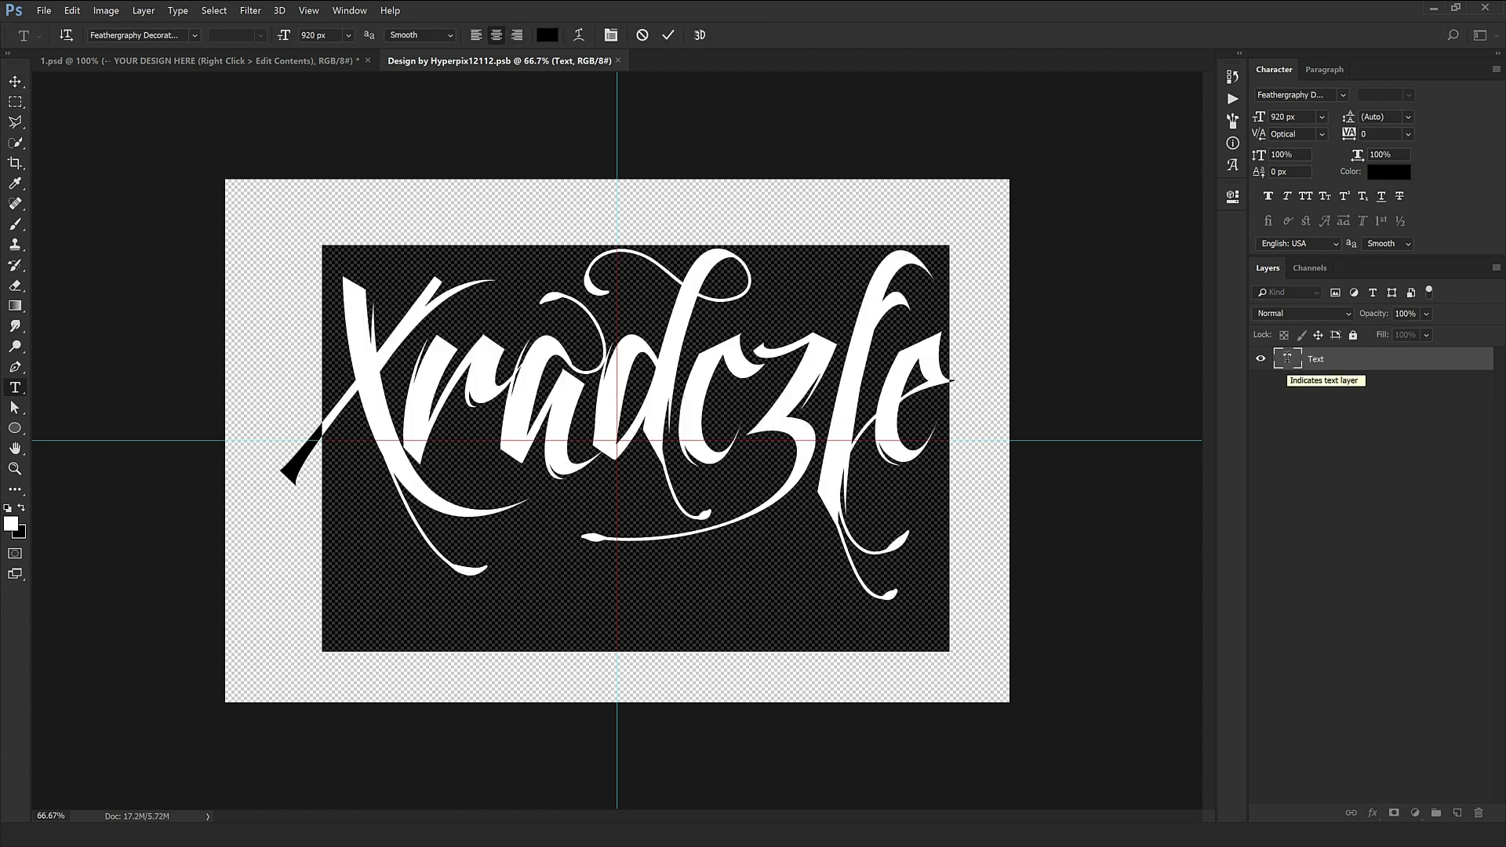
type("M")
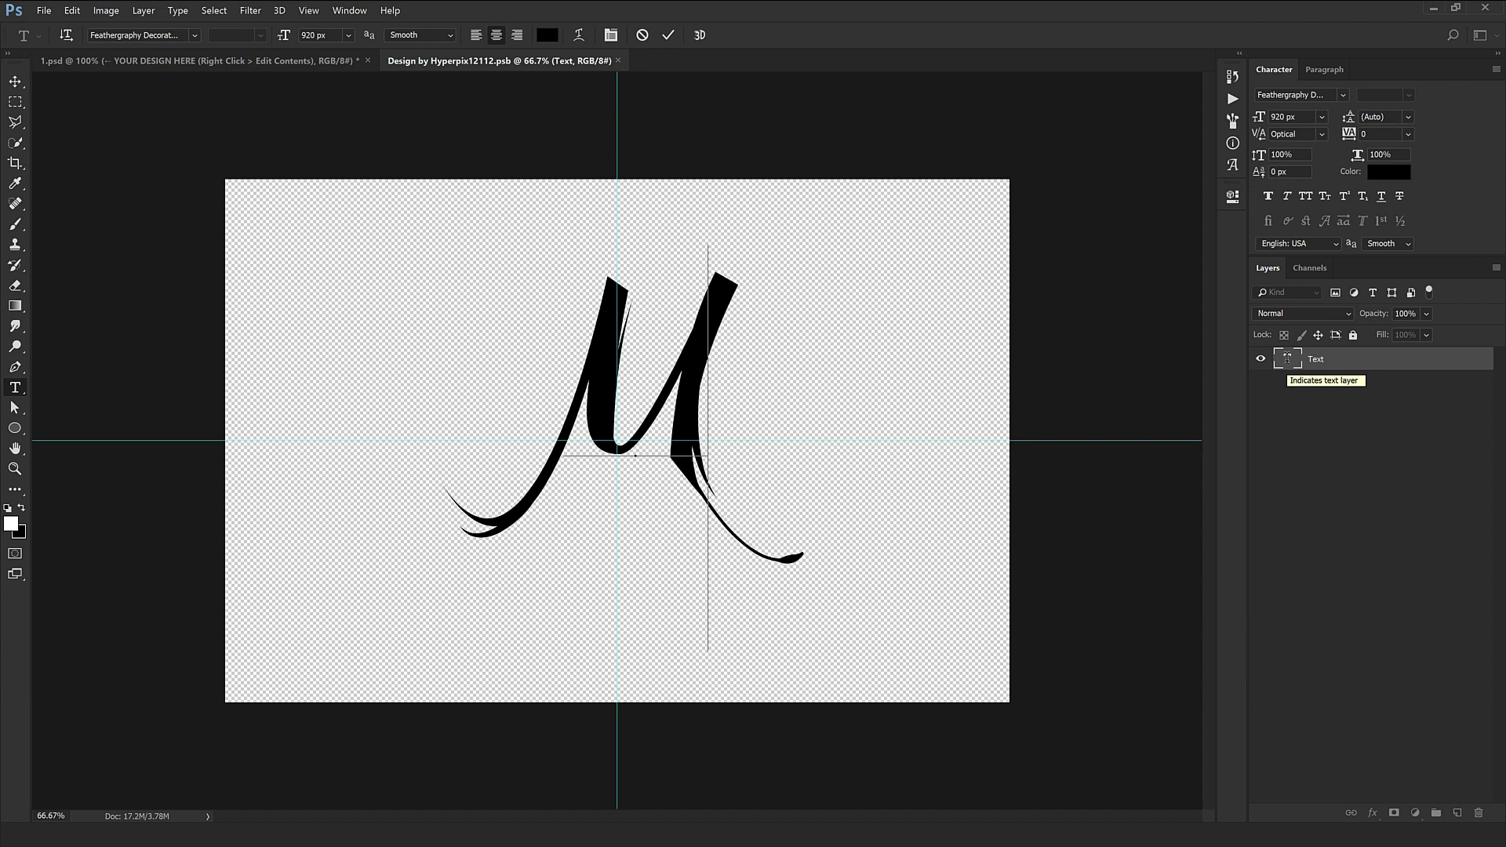
type("anck")
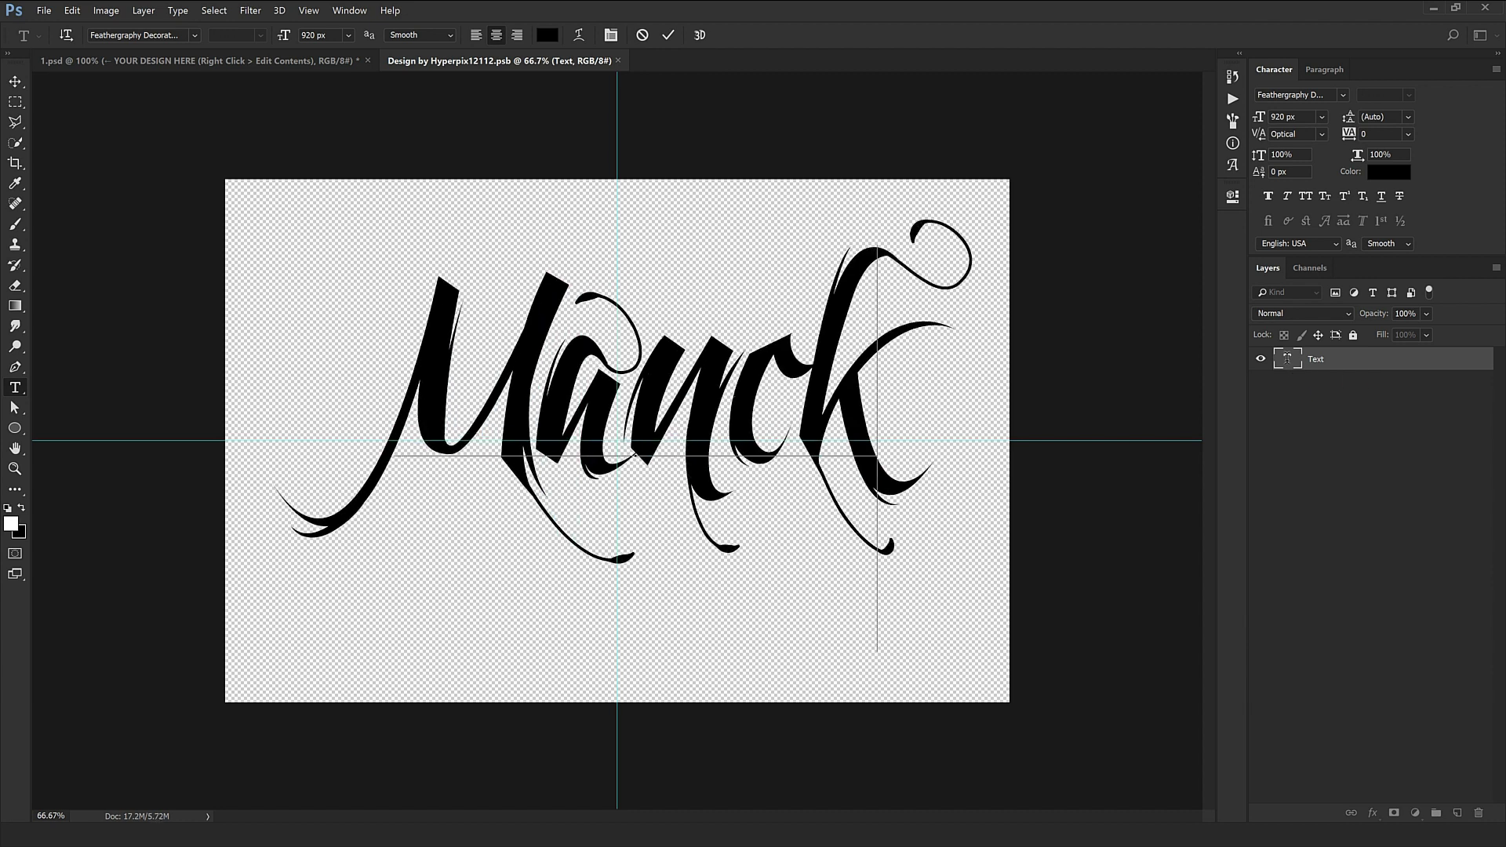
type("y")
key("ctrl+Return")
key("v")
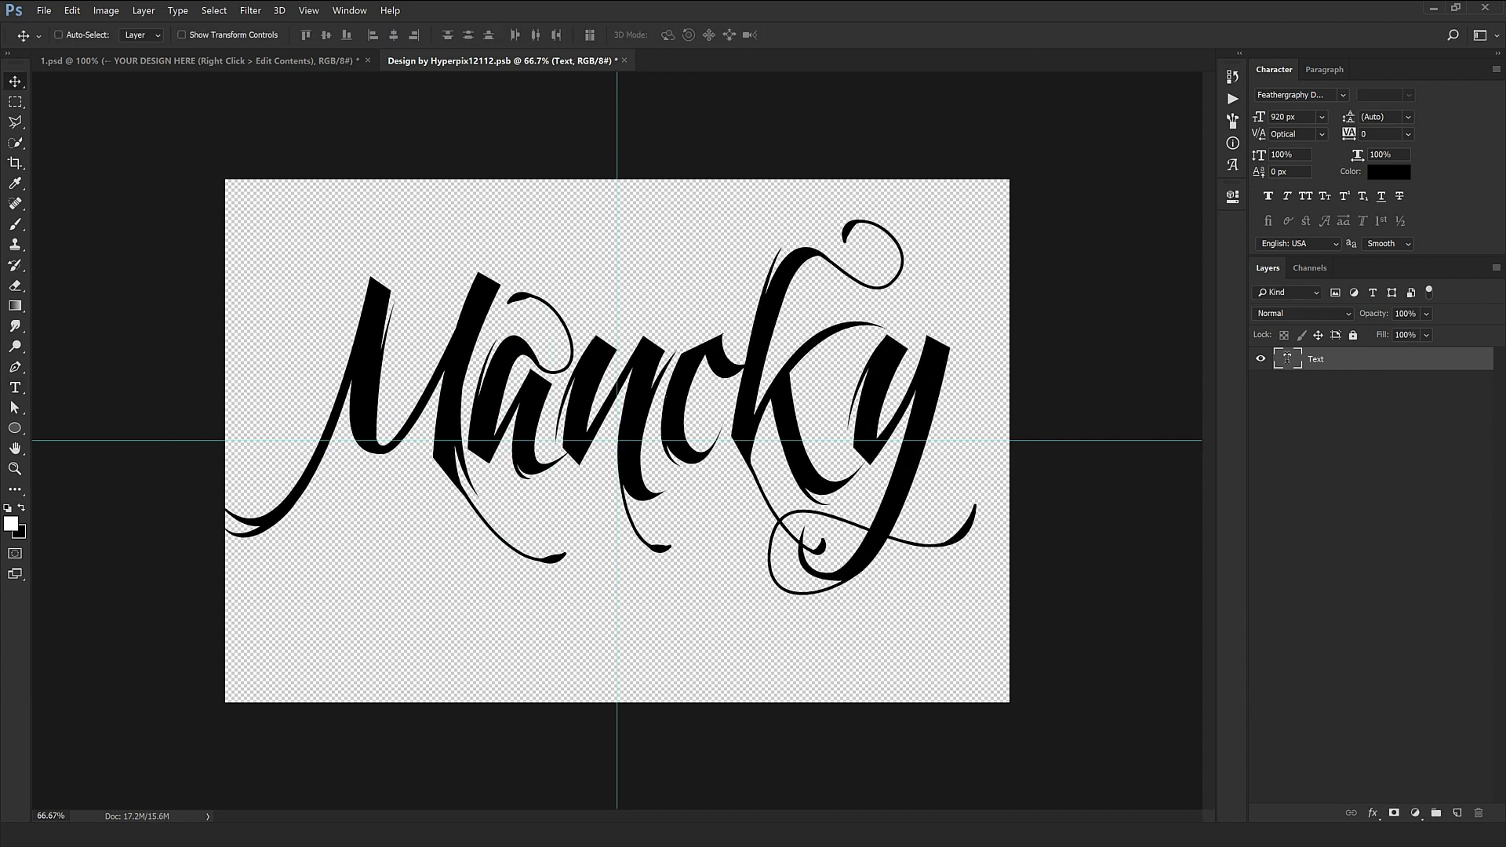
Scale the Mancky text down slightly to fit inside the canvas, and close the smart object document with its changes saved
key("ctrl+t")
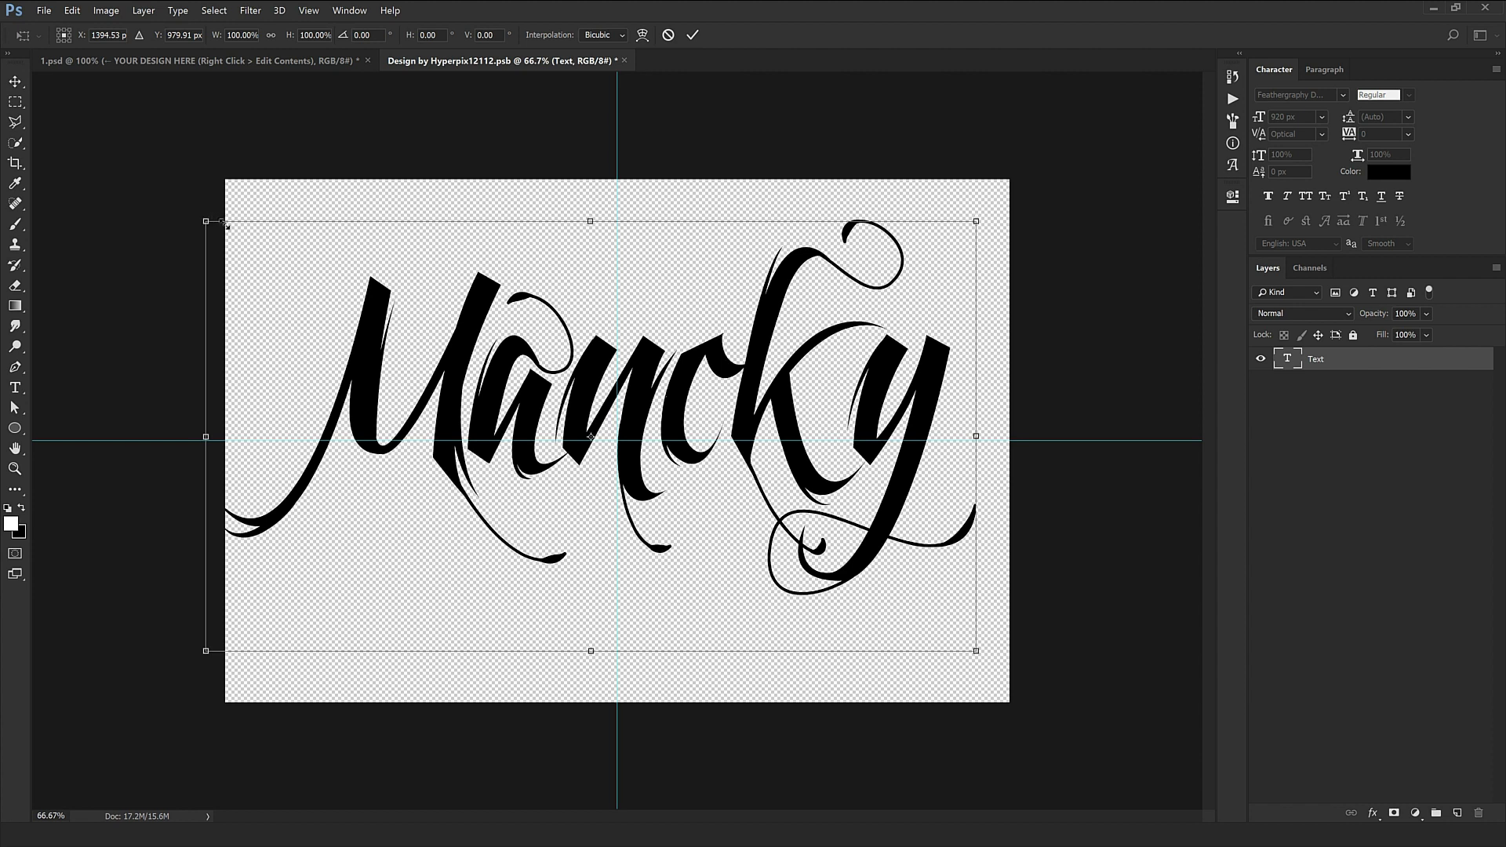
left_click_drag(209, 210, 238, 239)
mouse_move(980, 237)
left_mouse_down()
mouse_move(998, 228)
mouse_move(986, 234)
left_mouse_up()
key("Return")
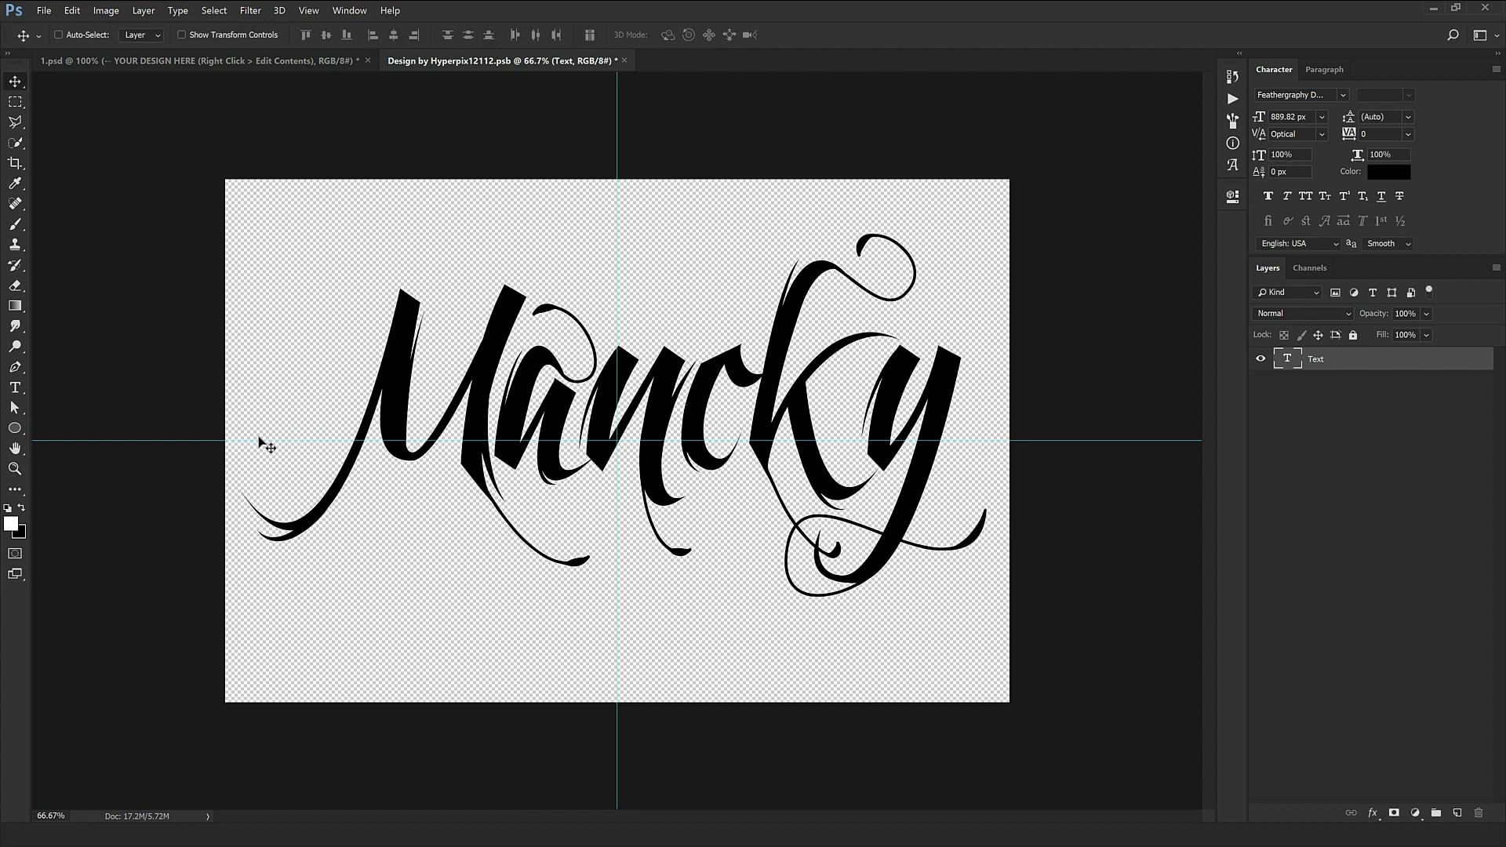
left_click(622, 61)
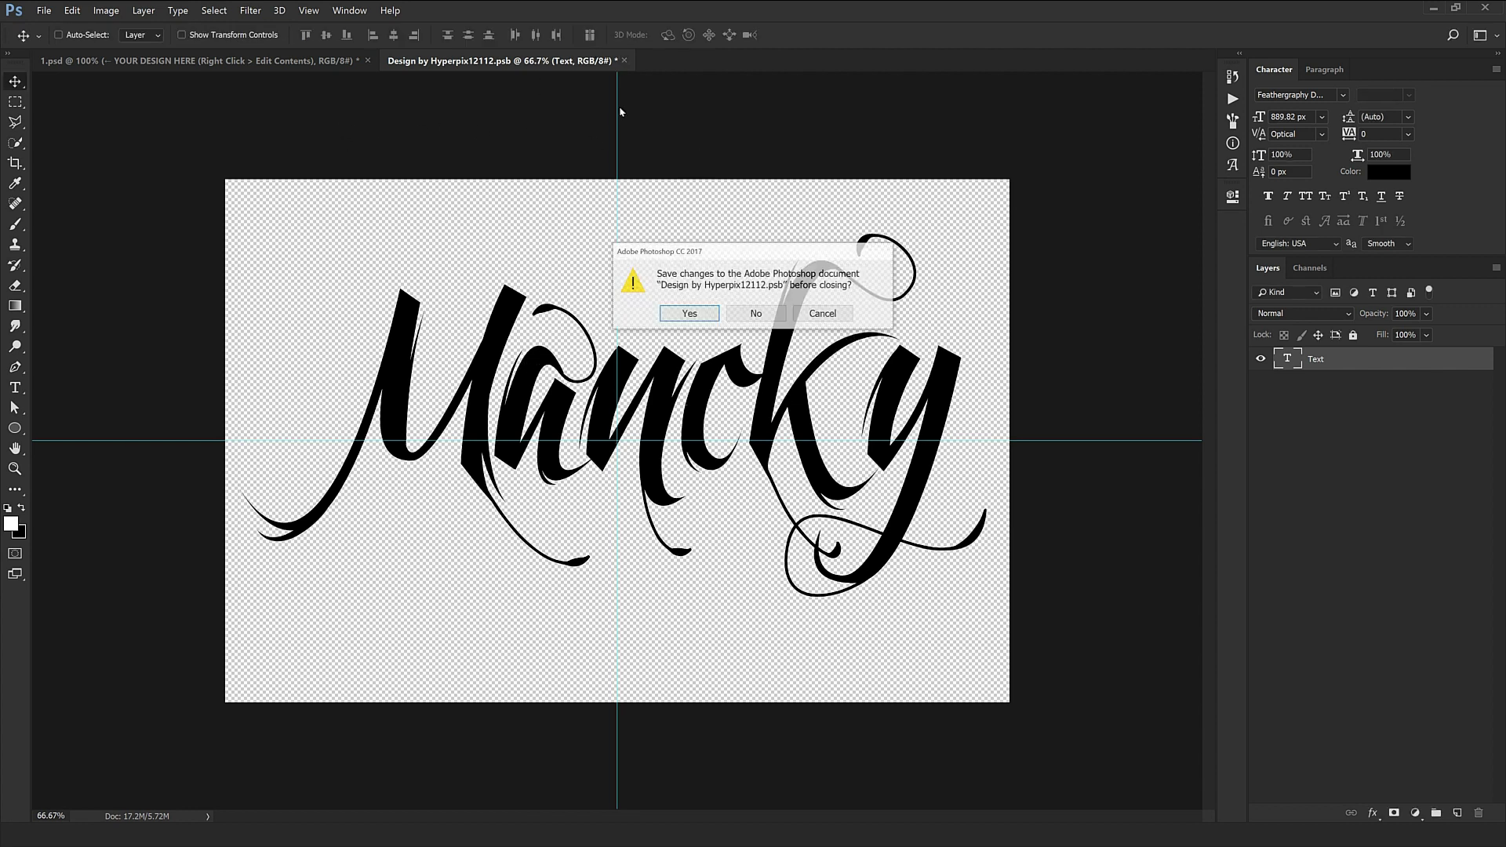
left_click(700, 317)
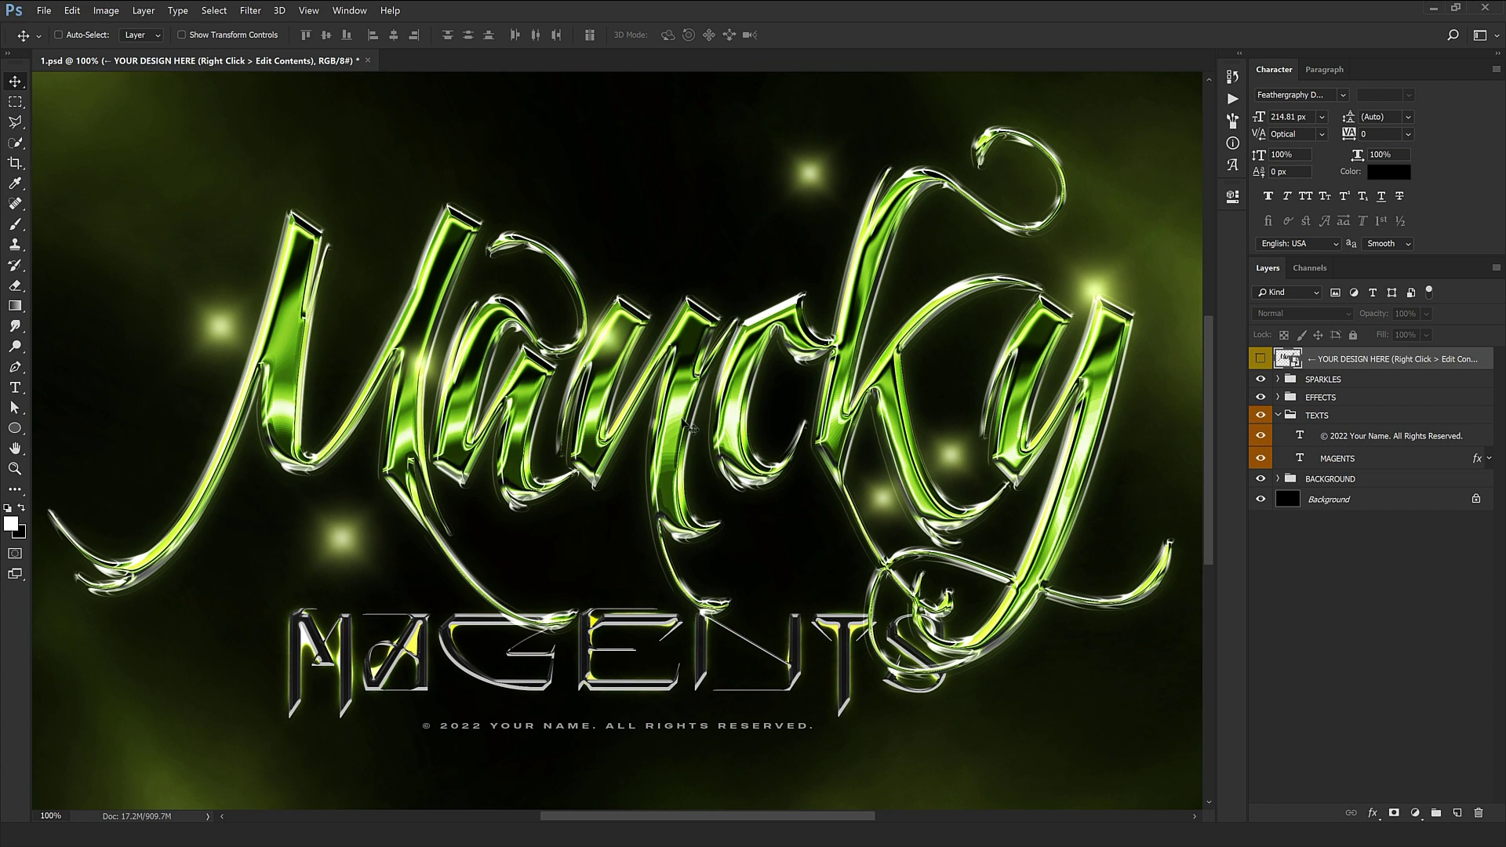
Expand the SPARKLES group and move its topmost sparkle onto the right stem of the M
mouse_move(578, 377)
left_mouse_down()
mouse_move(598, 366)
mouse_move(566, 351)
mouse_move(555, 387)
left_mouse_up()
key("ctrl+minus")
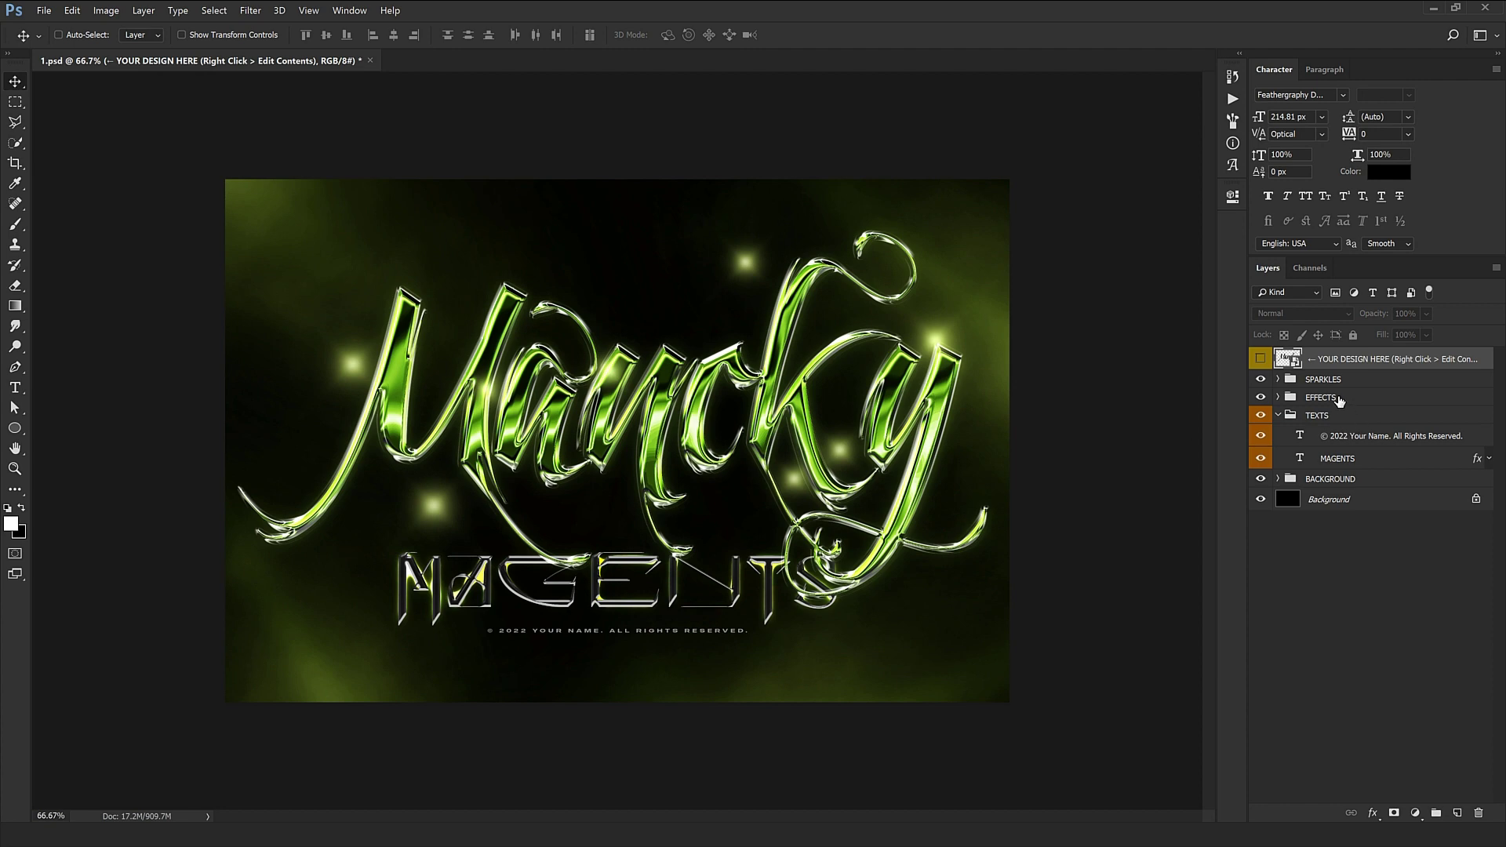
left_click(1331, 380)
left_click(1277, 379)
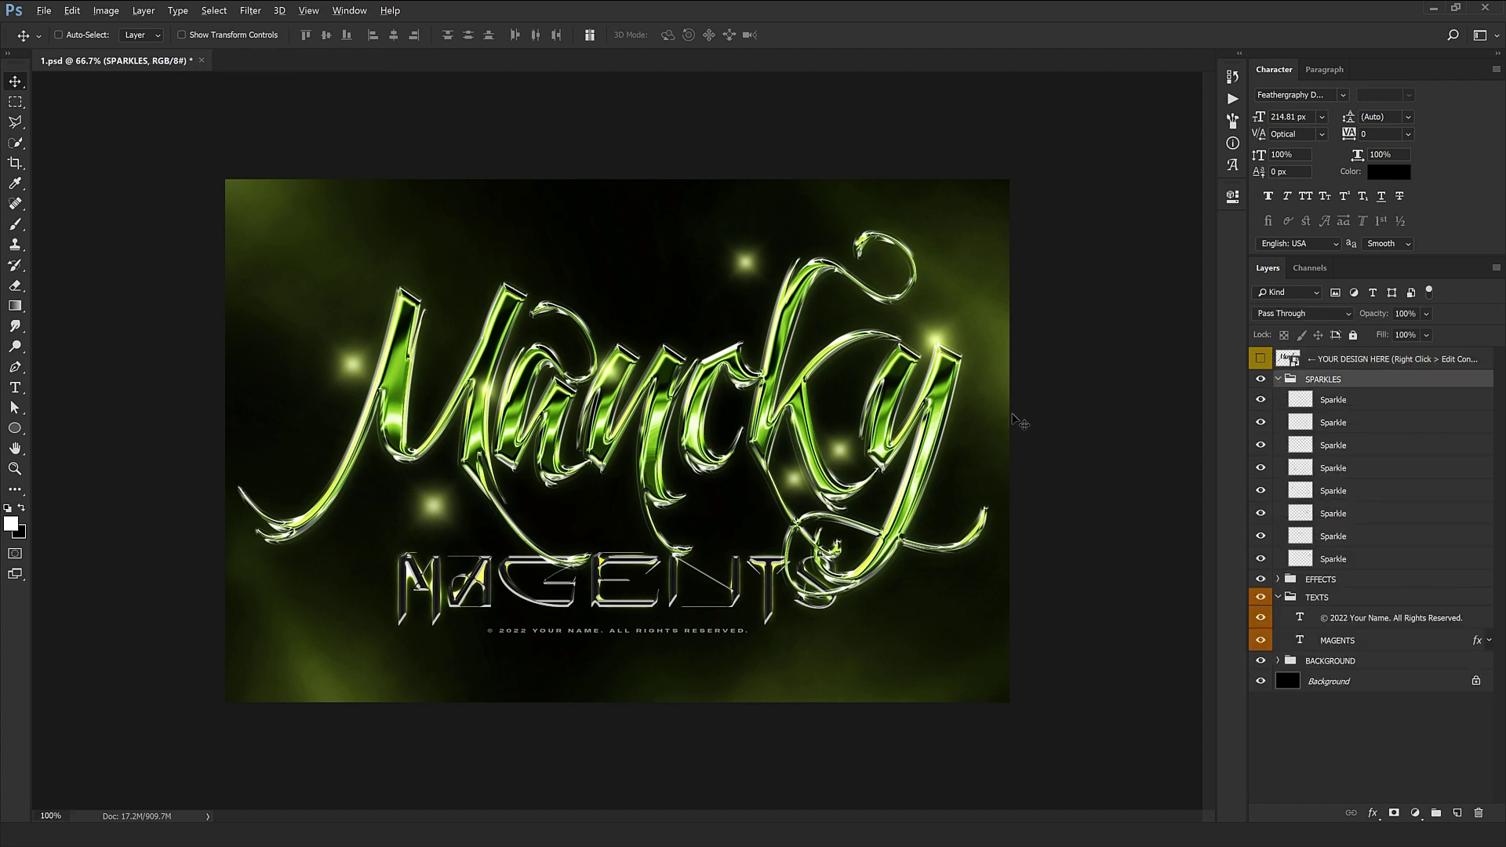
key("ctrl+plus")
left_click(1411, 400)
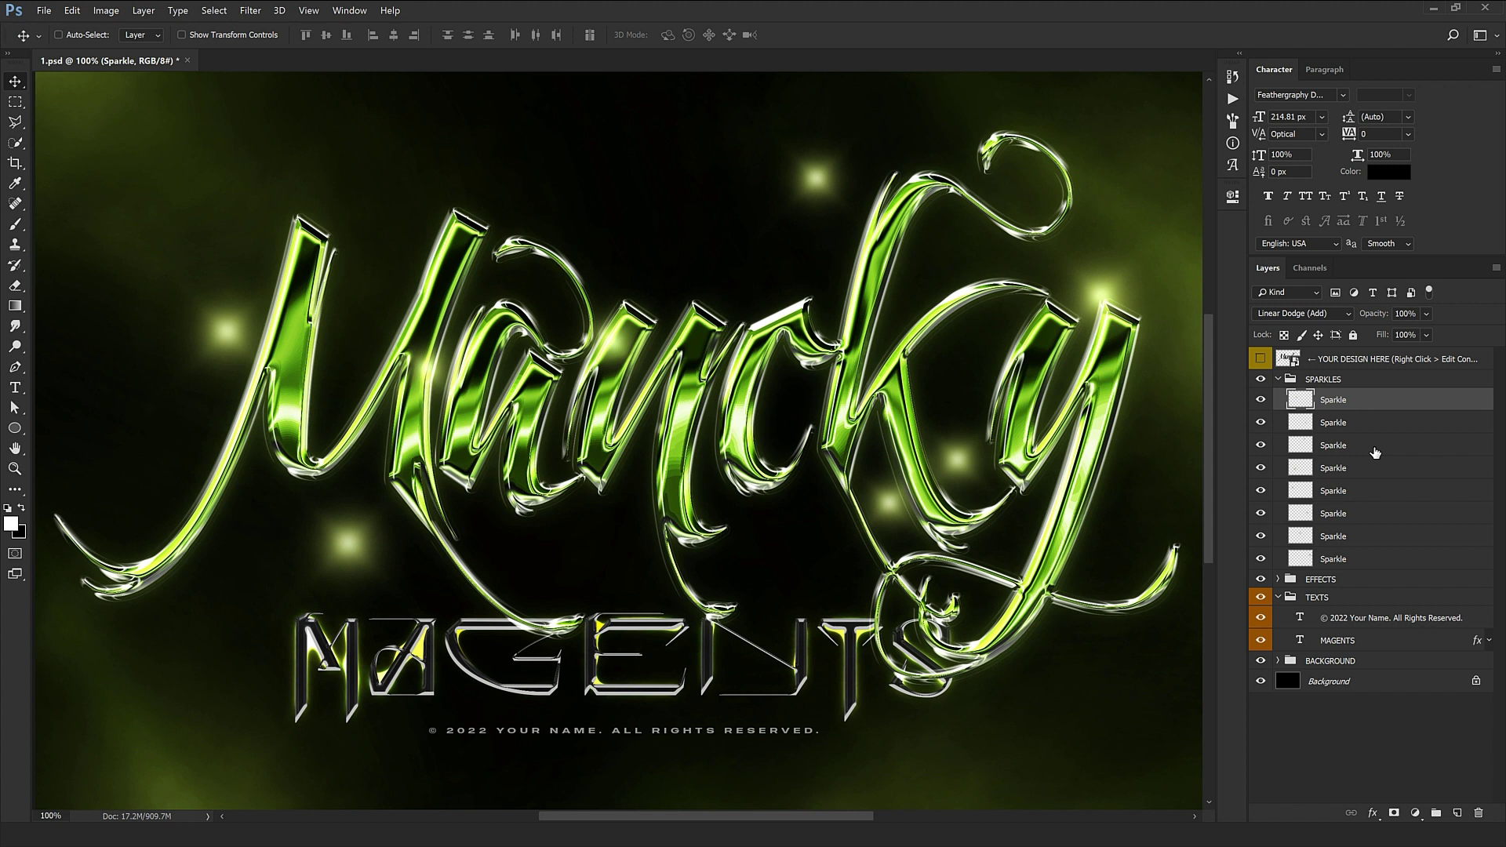
left_click_drag(625, 490, 697, 499)
left_click_drag(412, 433, 291, 592)
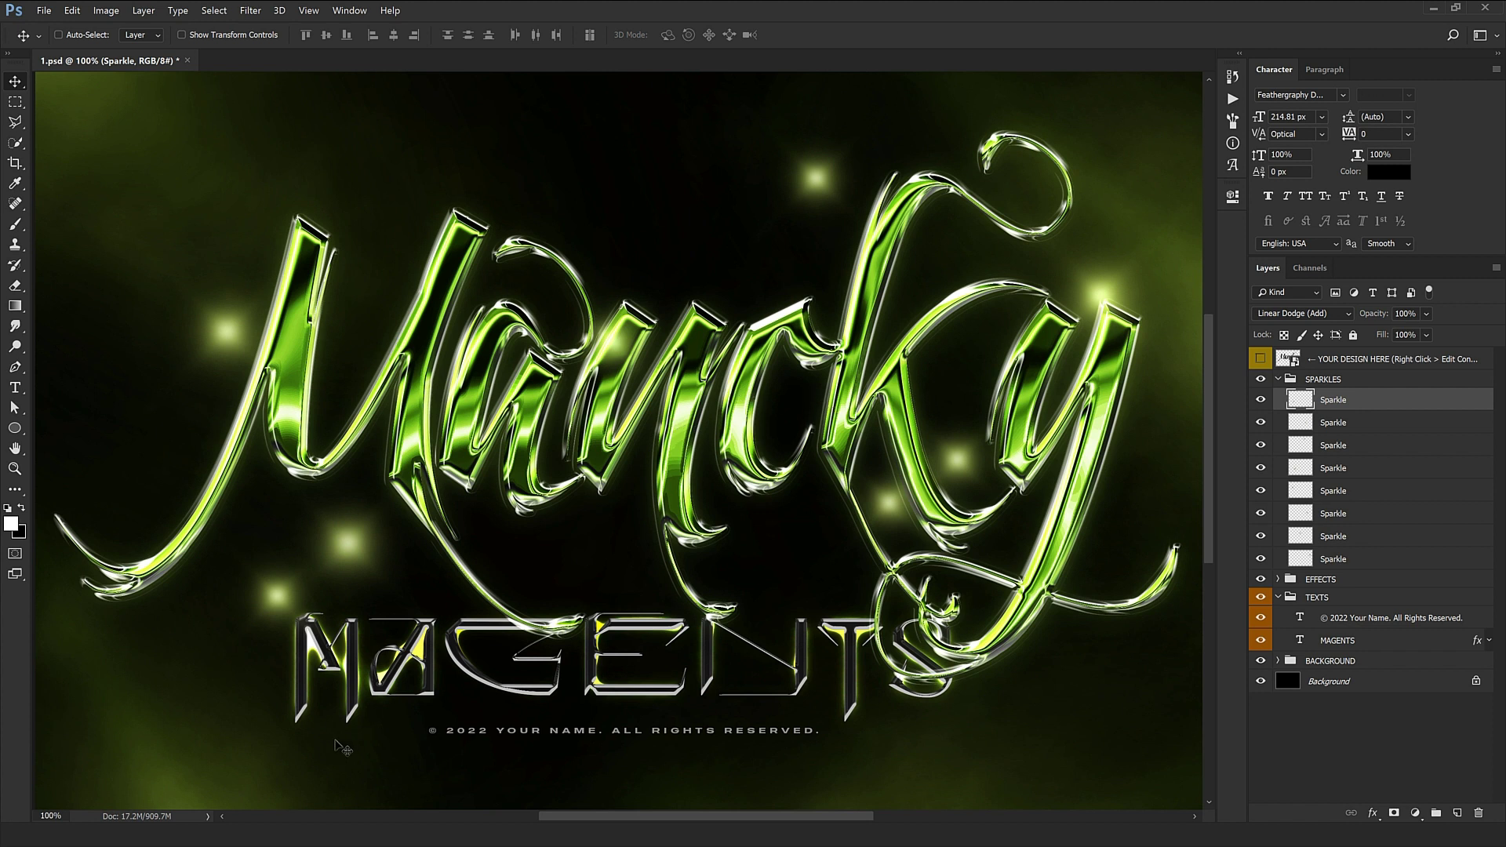
left_click_drag(437, 637, 582, 492)
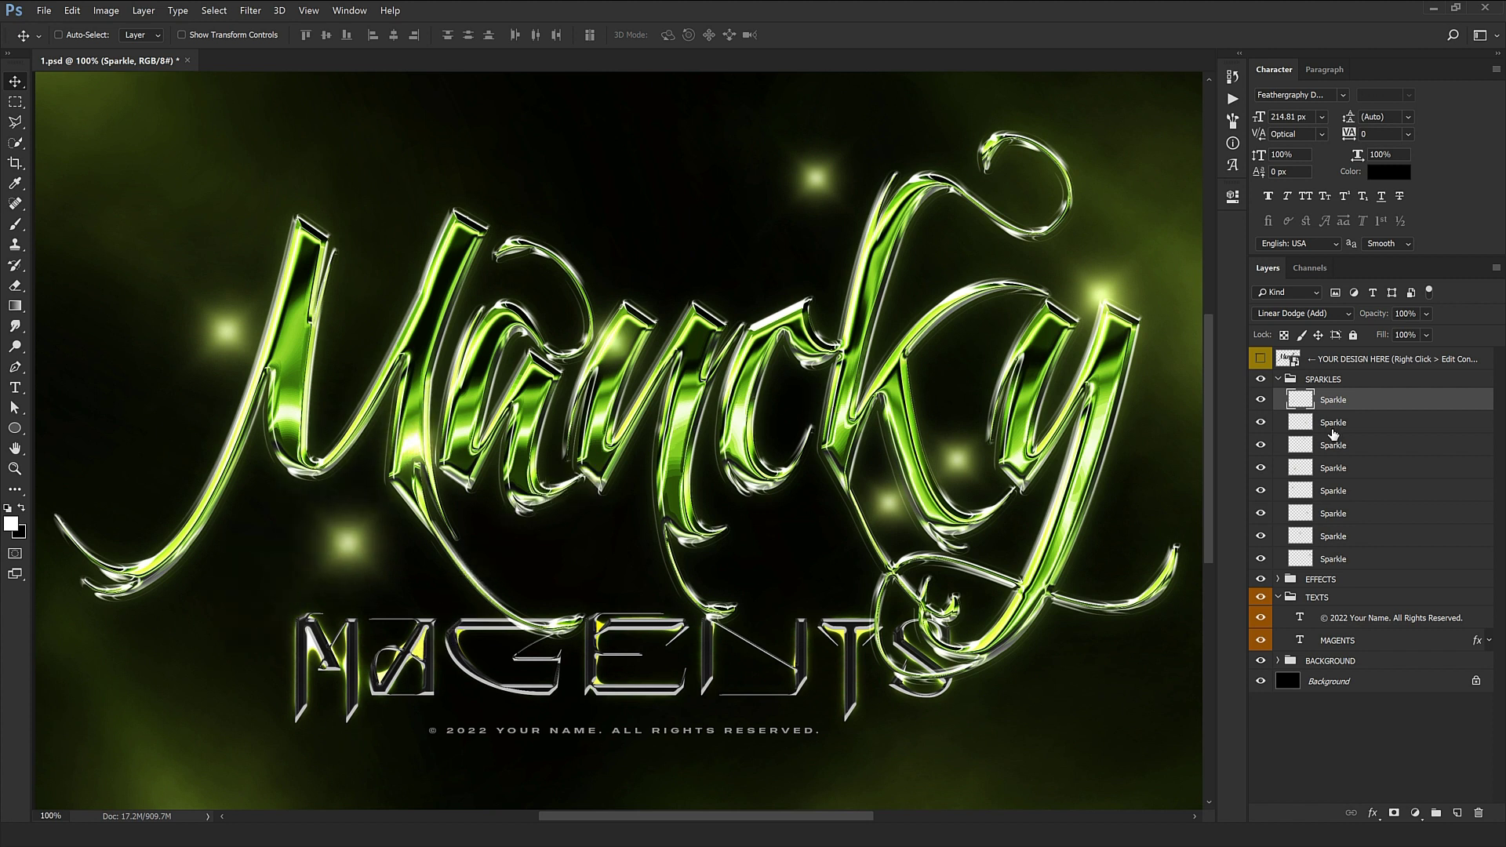
Move the second and third sparkles onto the c and the lower leg of the k
left_click(1333, 424)
left_click_drag(641, 422, 342, 585)
left_click(1330, 444)
left_click_drag(790, 281, 912, 673)
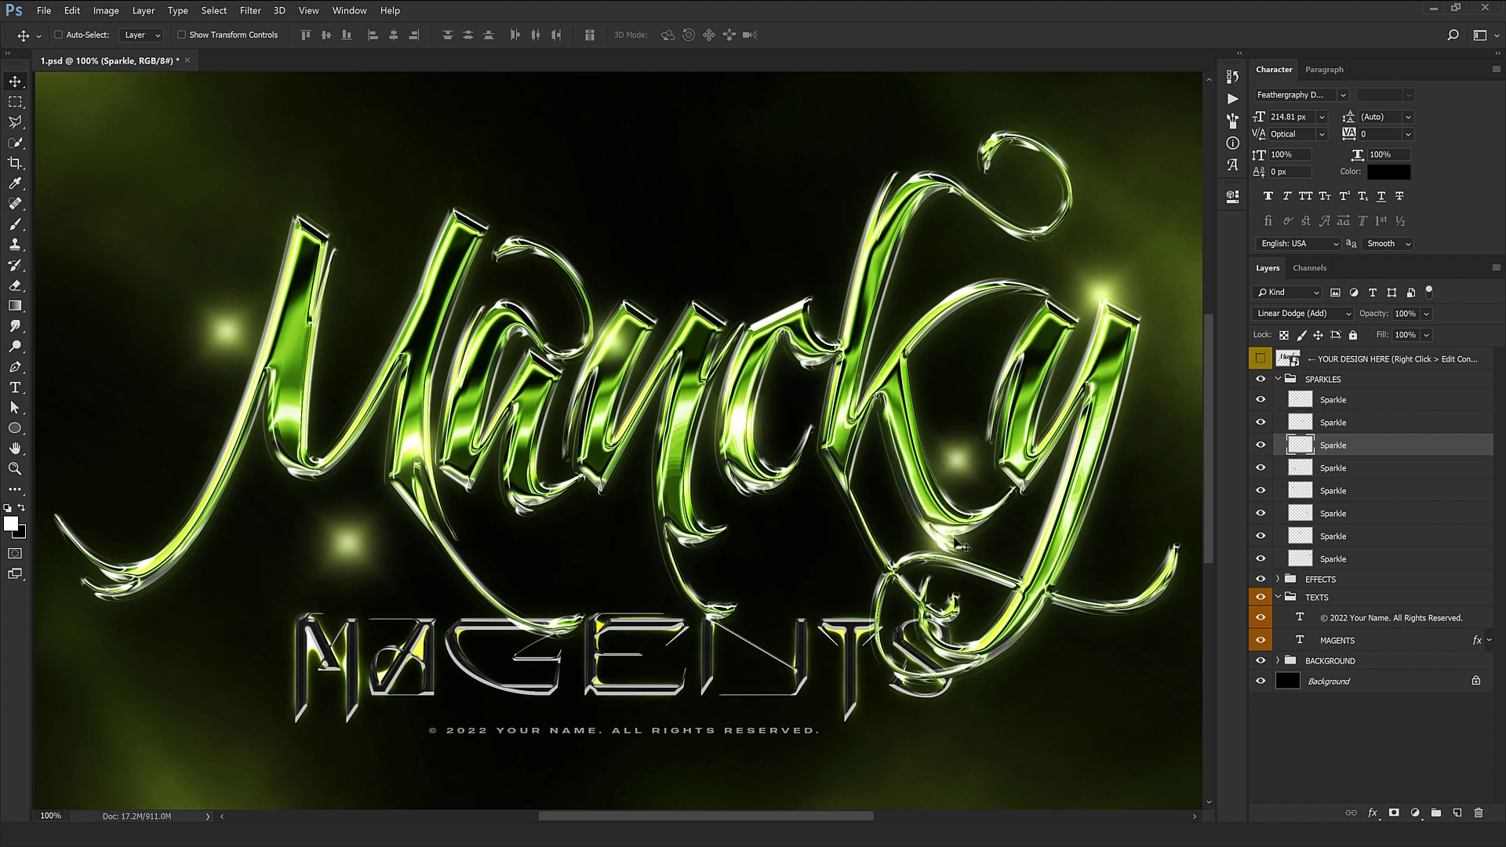
Move the fourth and fifth sparkles onto the left stem of the M and the descender of the y
left_click(1345, 469)
mouse_move(348, 651)
left_mouse_down()
mouse_move(533, 690)
mouse_move(445, 664)
mouse_move(297, 523)
left_mouse_up()
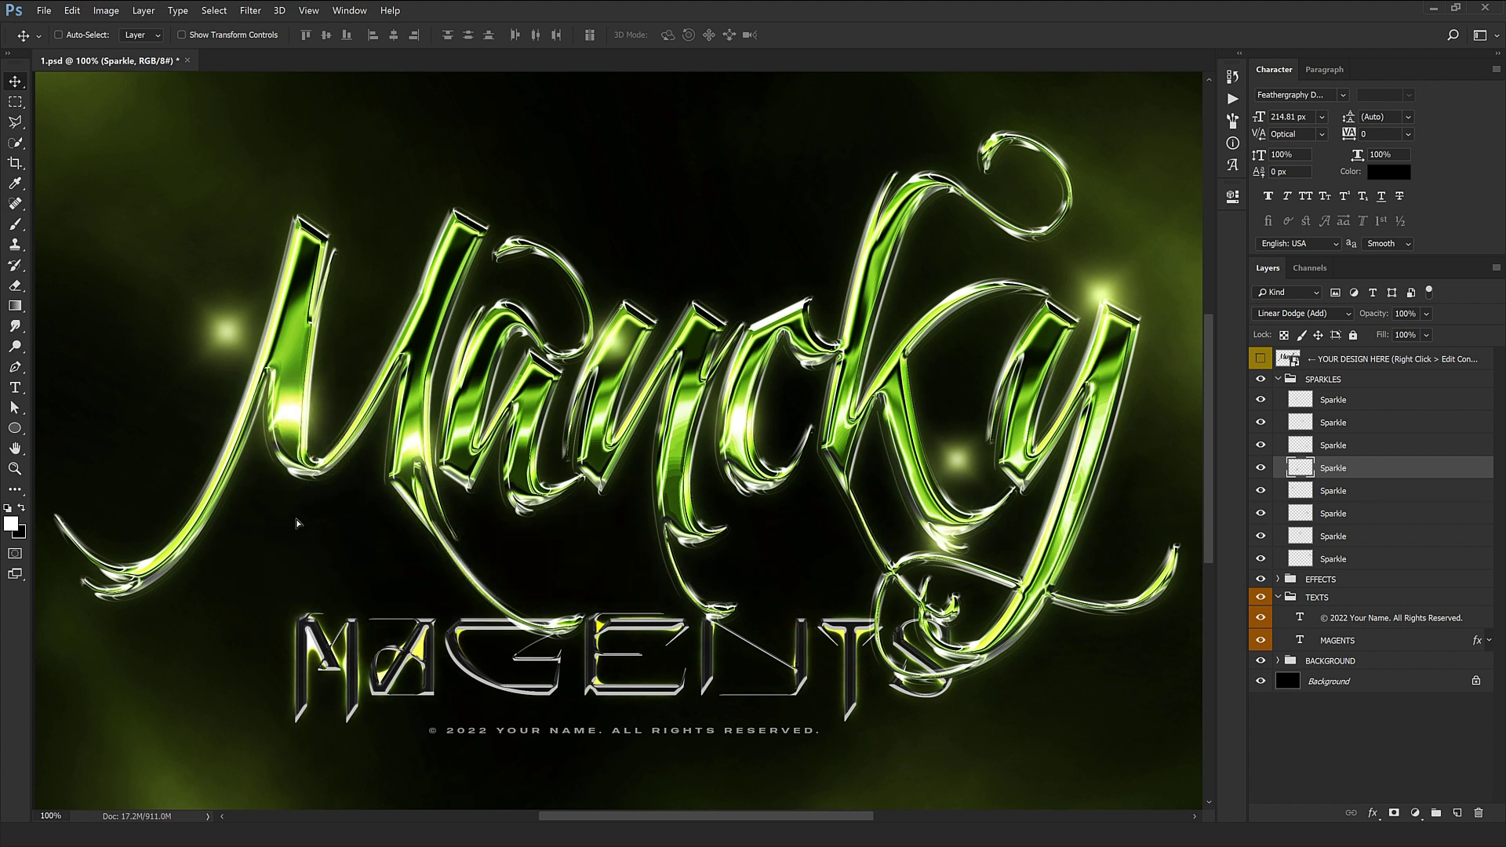
left_click(1333, 491)
scroll(1150, 784, "down", 1)
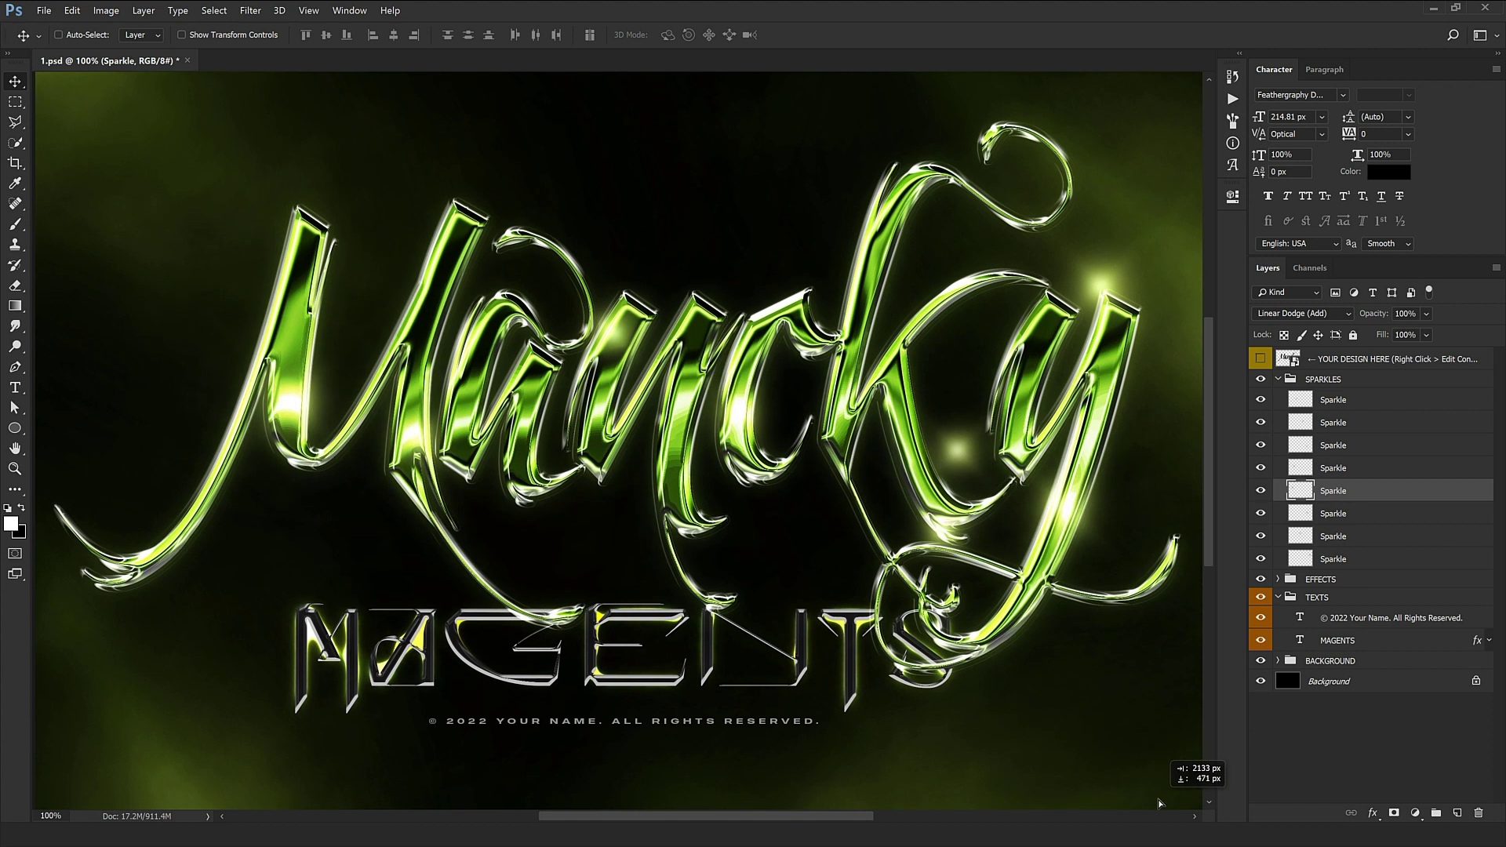
Delete the last three sparkle layers in the SPARKLES group
left_click(1376, 519)
left_click(1360, 557, "shift")
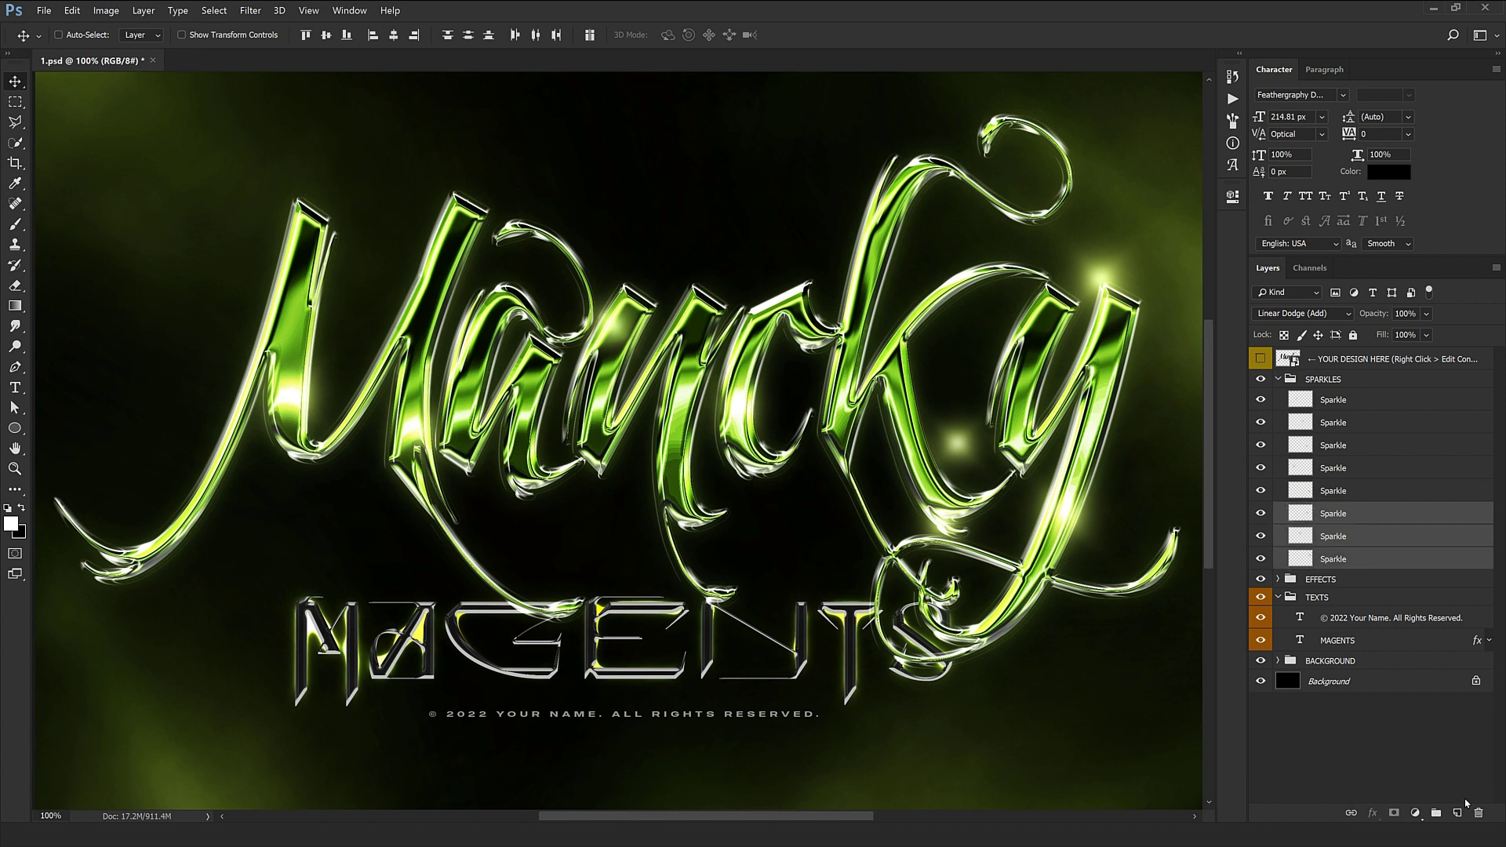
left_click(1477, 812)
Duplicate the sparkle on the y and transform the copy, placing it over the middle letters
left_click_drag(776, 532, 374, 549)
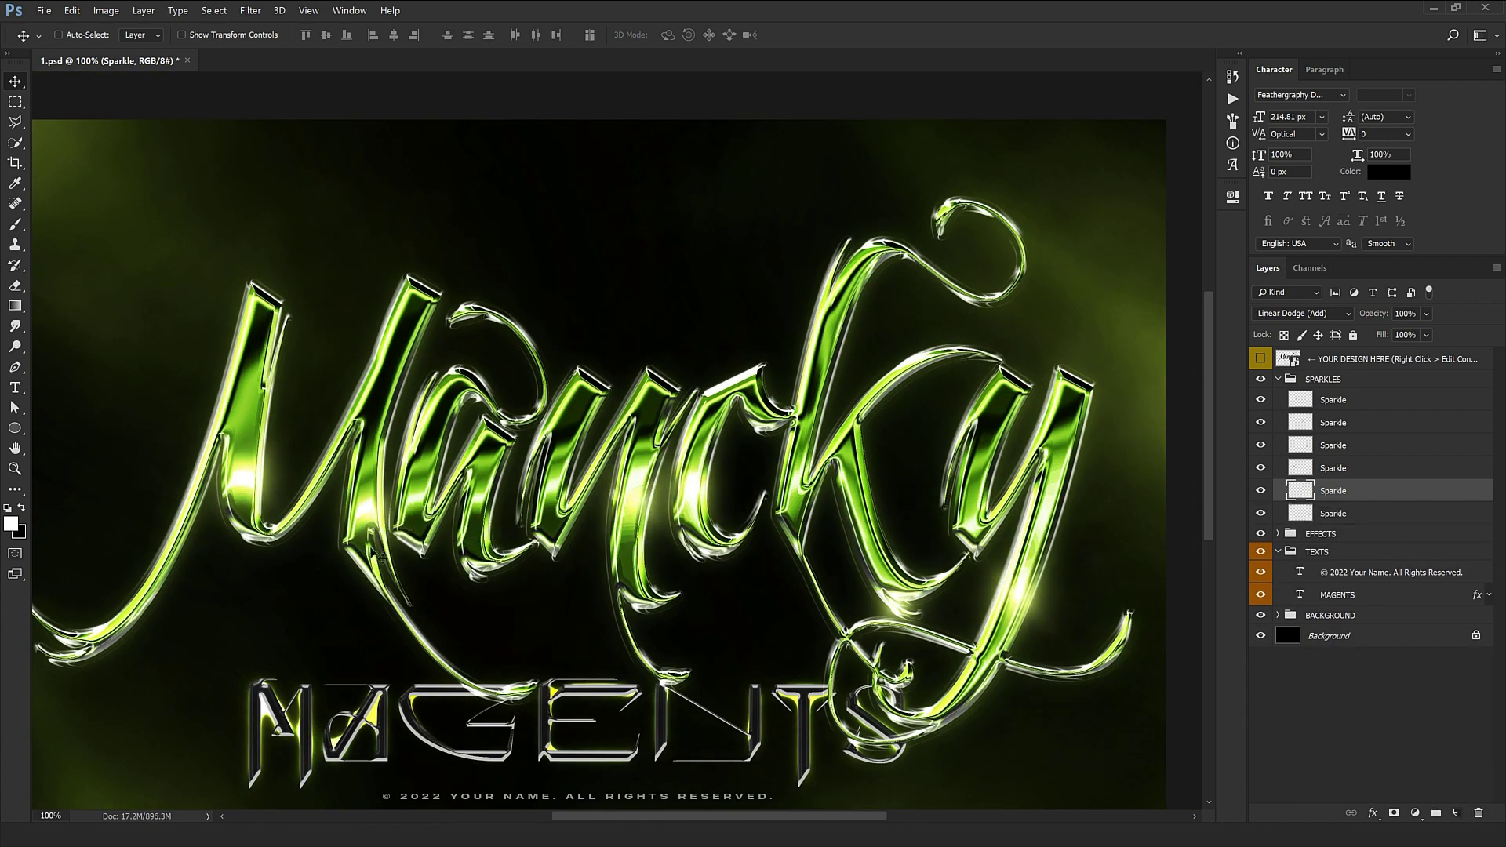
key("ctrl+t")
left_click_drag(758, 603, 468, 533)
key("Return")
Fine-tune the duplicated sparkle's position on the upper curve of the a and scale it to about 83%
key("ctrl+plus")
key("ctrl+plus")
left_click_drag(491, 463, 666, 753)
left_click_drag(737, 761, 565, 640)
left_click_drag(275, 465, 354, 481)
left_click_drag(352, 478, 507, 684)
left_click_drag(322, 411, 505, 379)
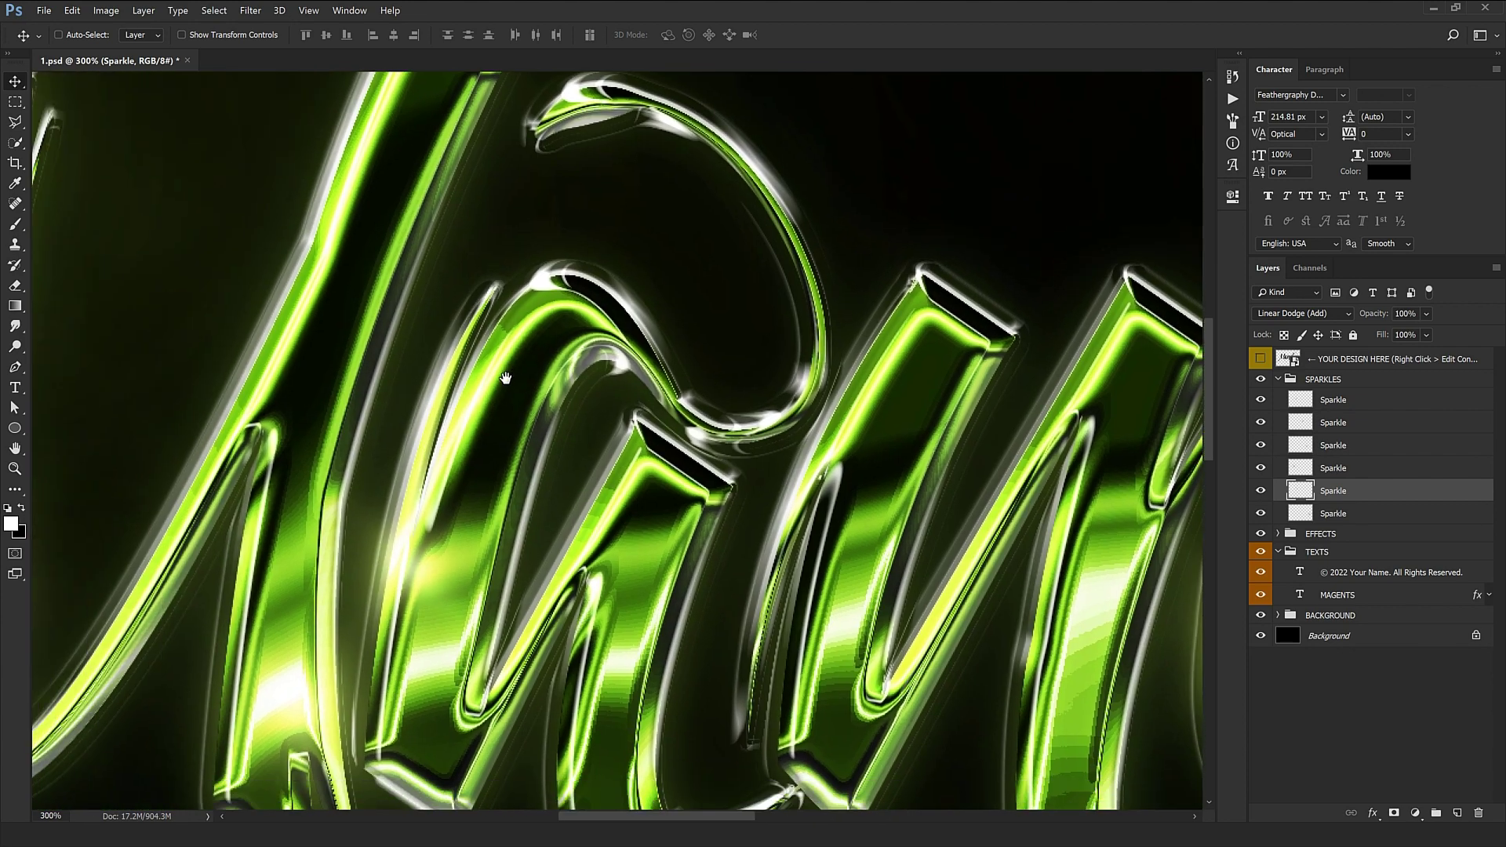
left_click_drag(464, 482, 509, 338)
key("ctrl+t")
key("Return")
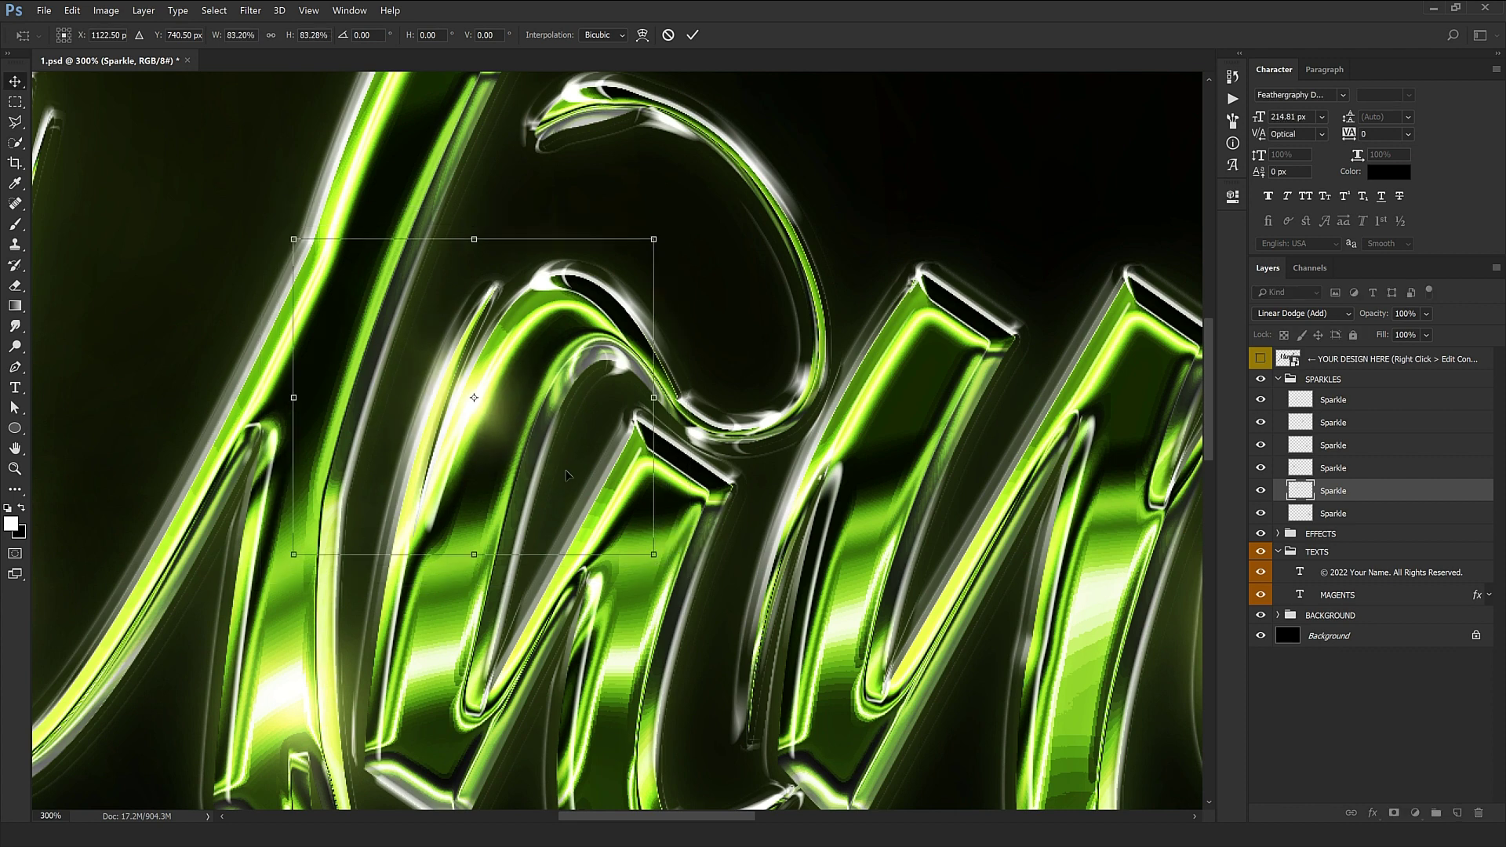
key("ctrl+0")
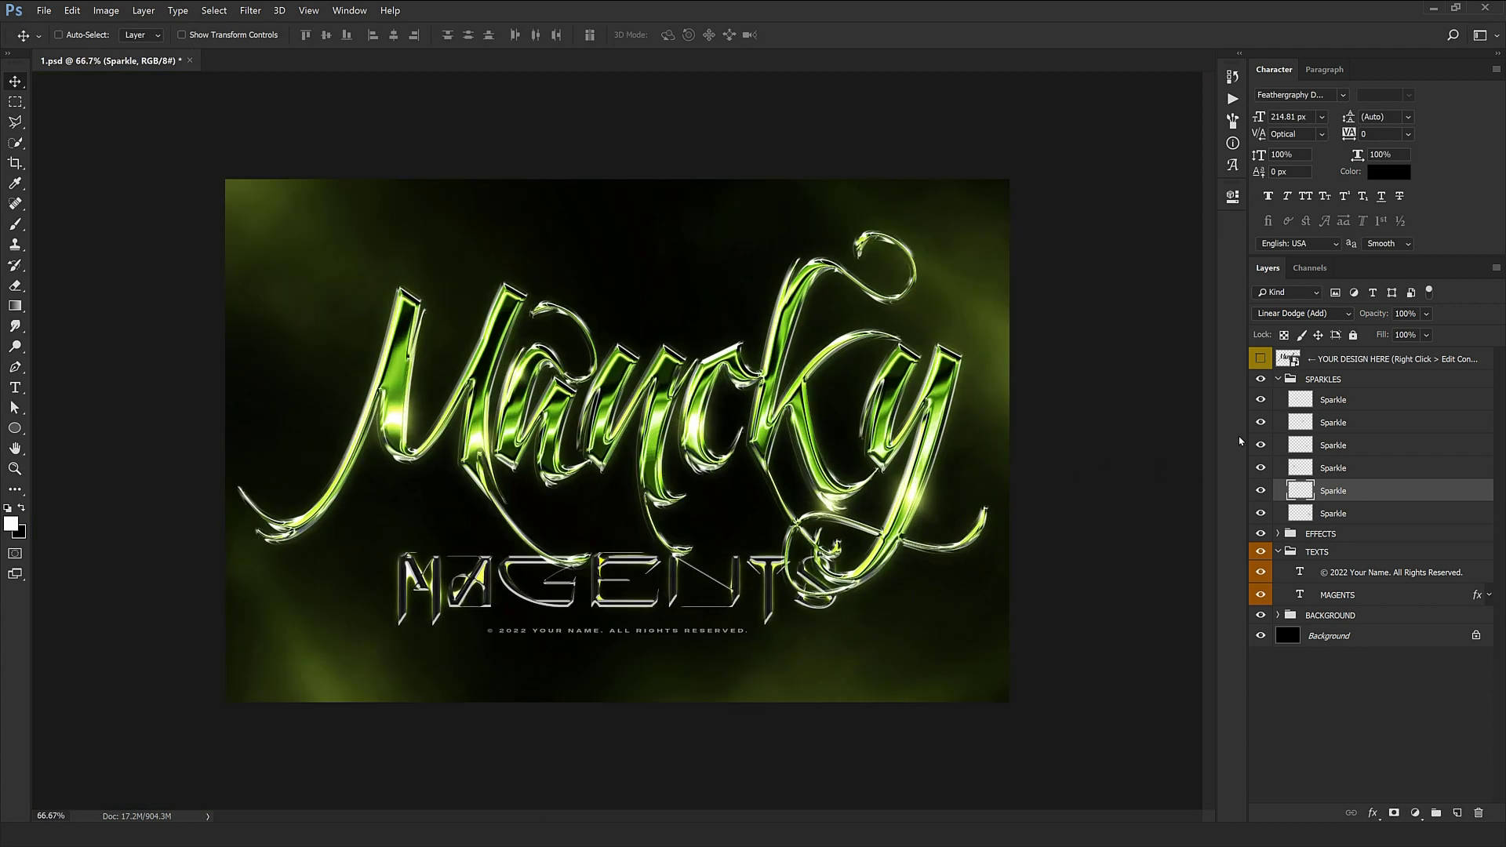
Collapse the SPARKLES group and examine the layers inside the EFFECTS group and its nested STYLE group
left_click(1277, 379)
left_click(1310, 397)
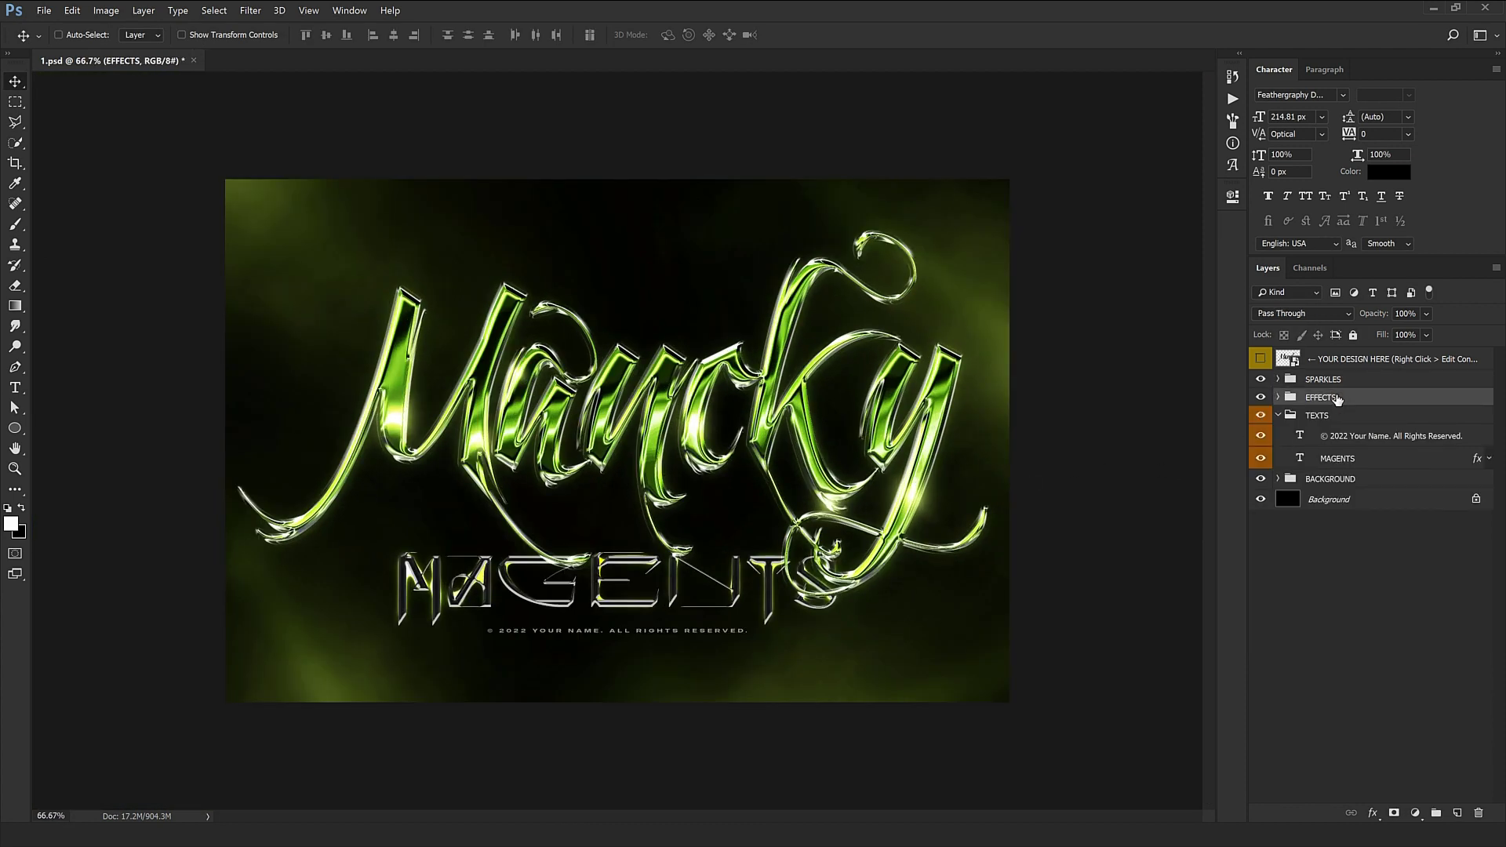
left_click(1278, 397)
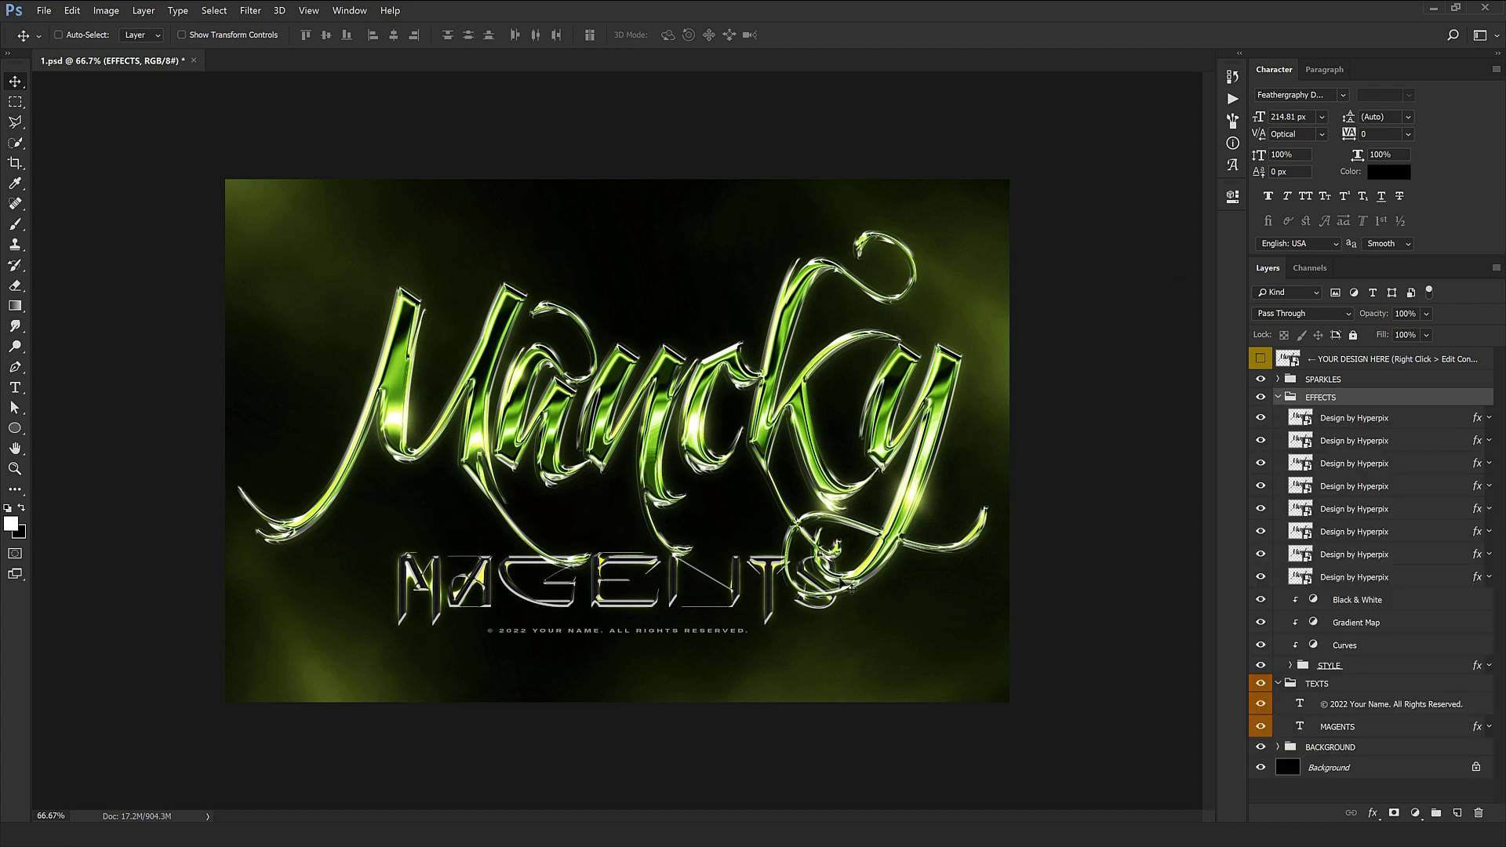
left_click(1289, 668)
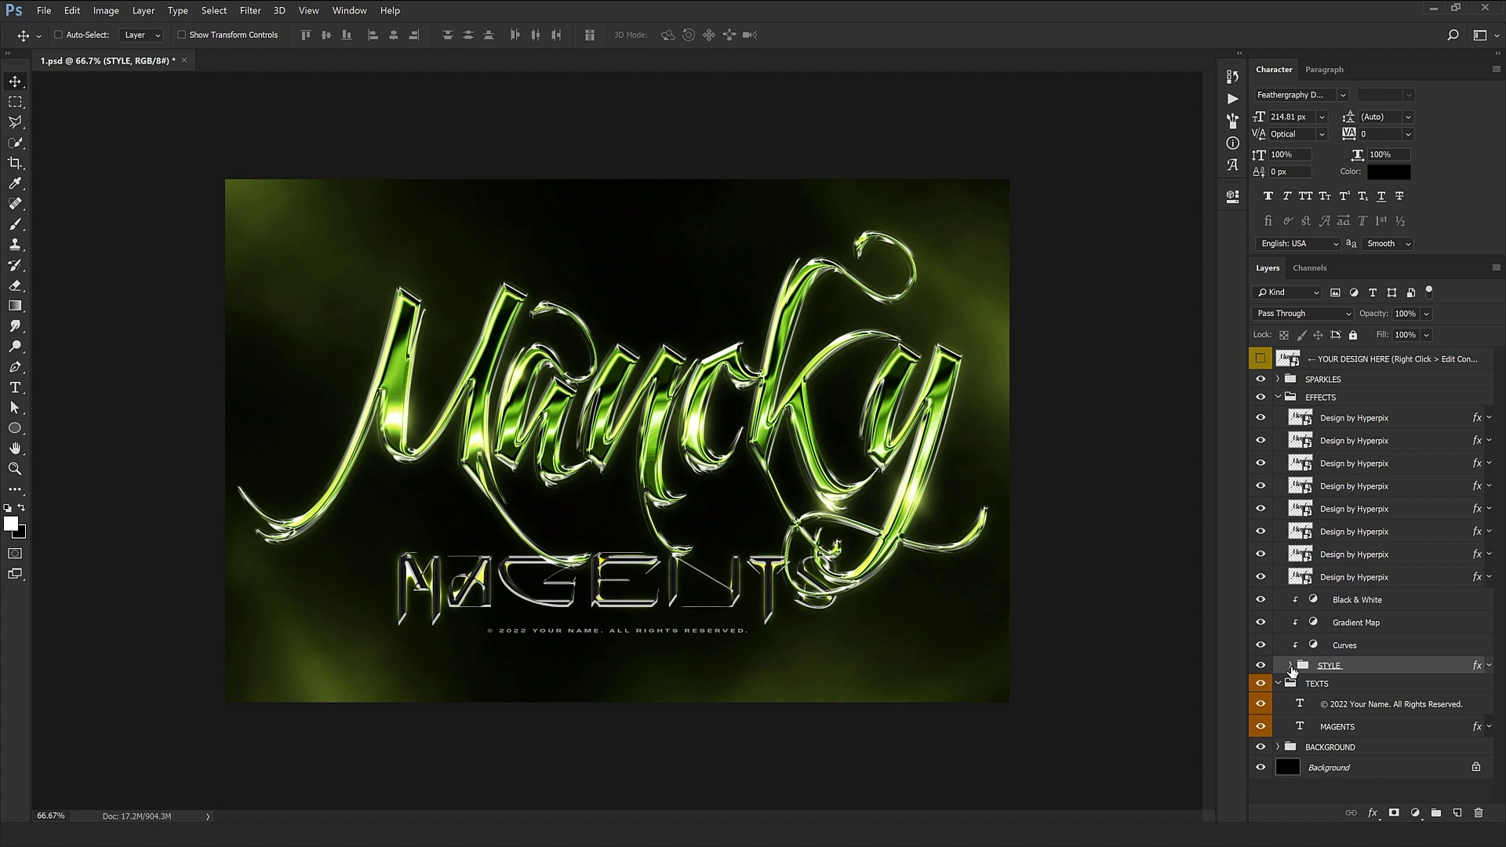
left_click(1290, 667)
scroll(1356, 711, "down", 1)
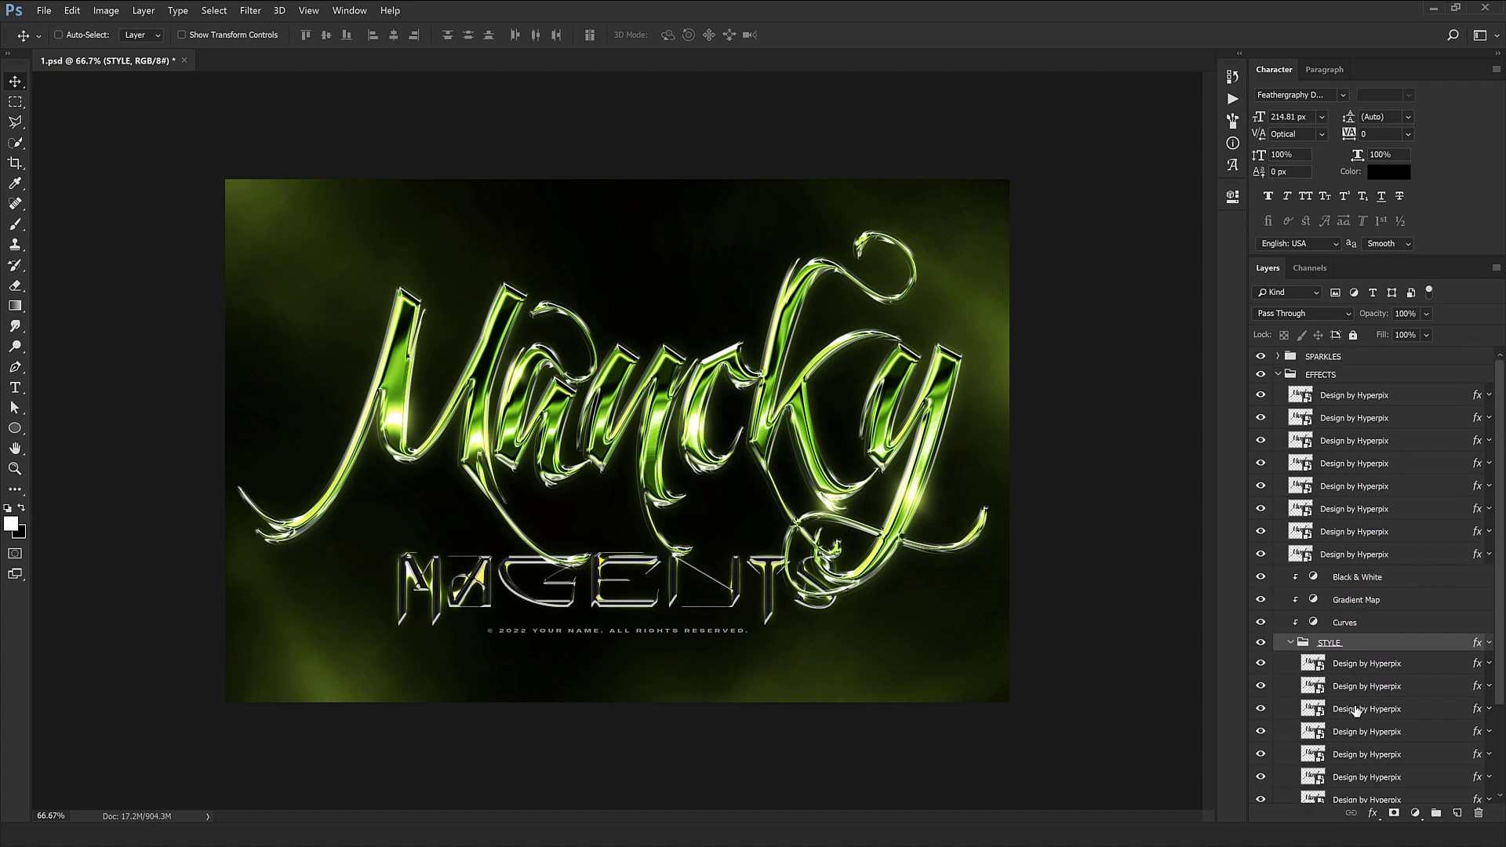
scroll(1356, 711, "down", 1)
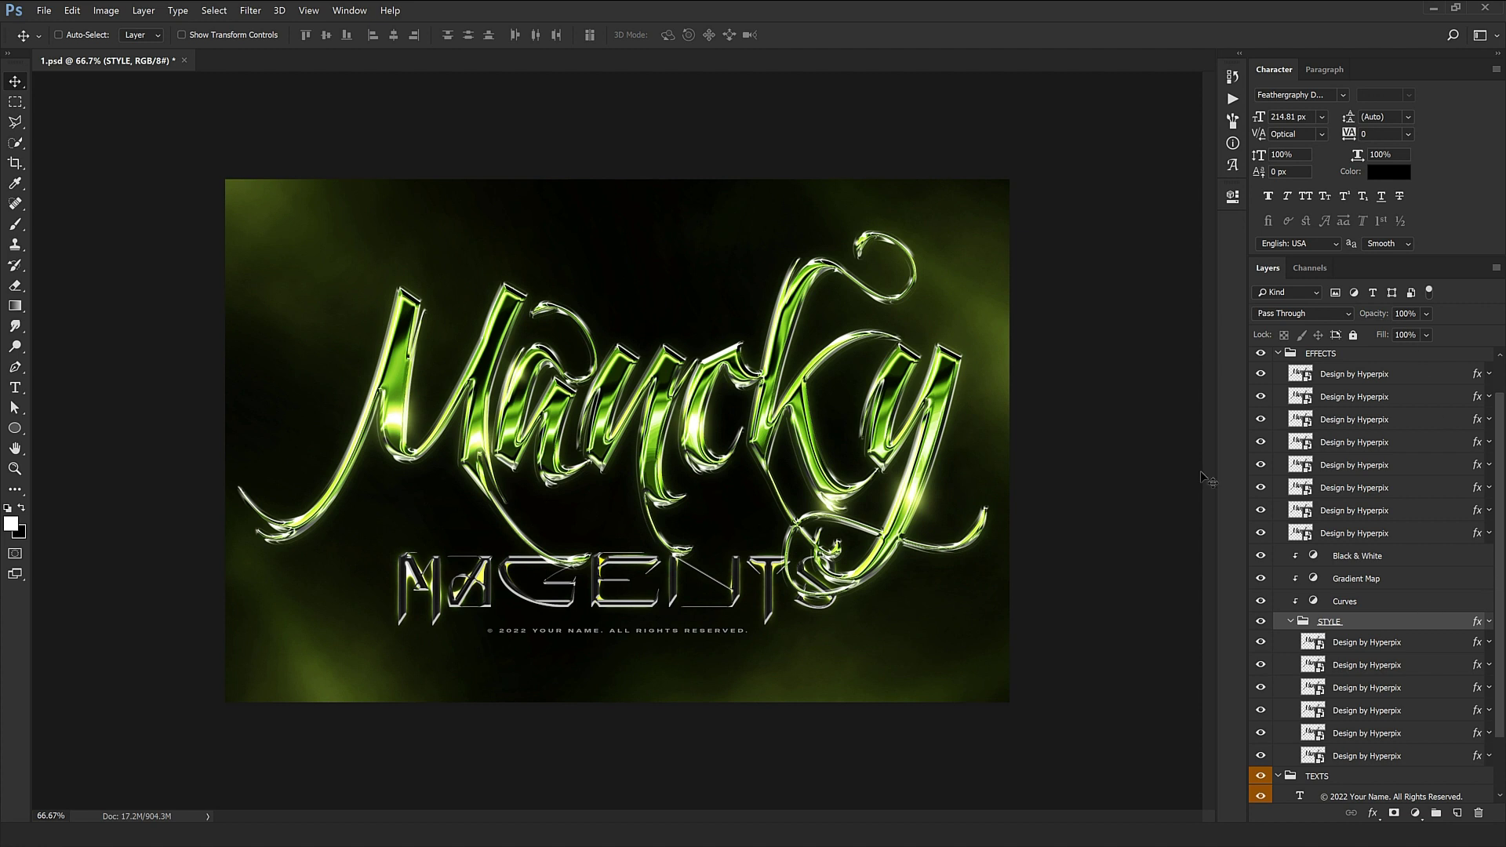
scroll(1289, 601, "down", 1)
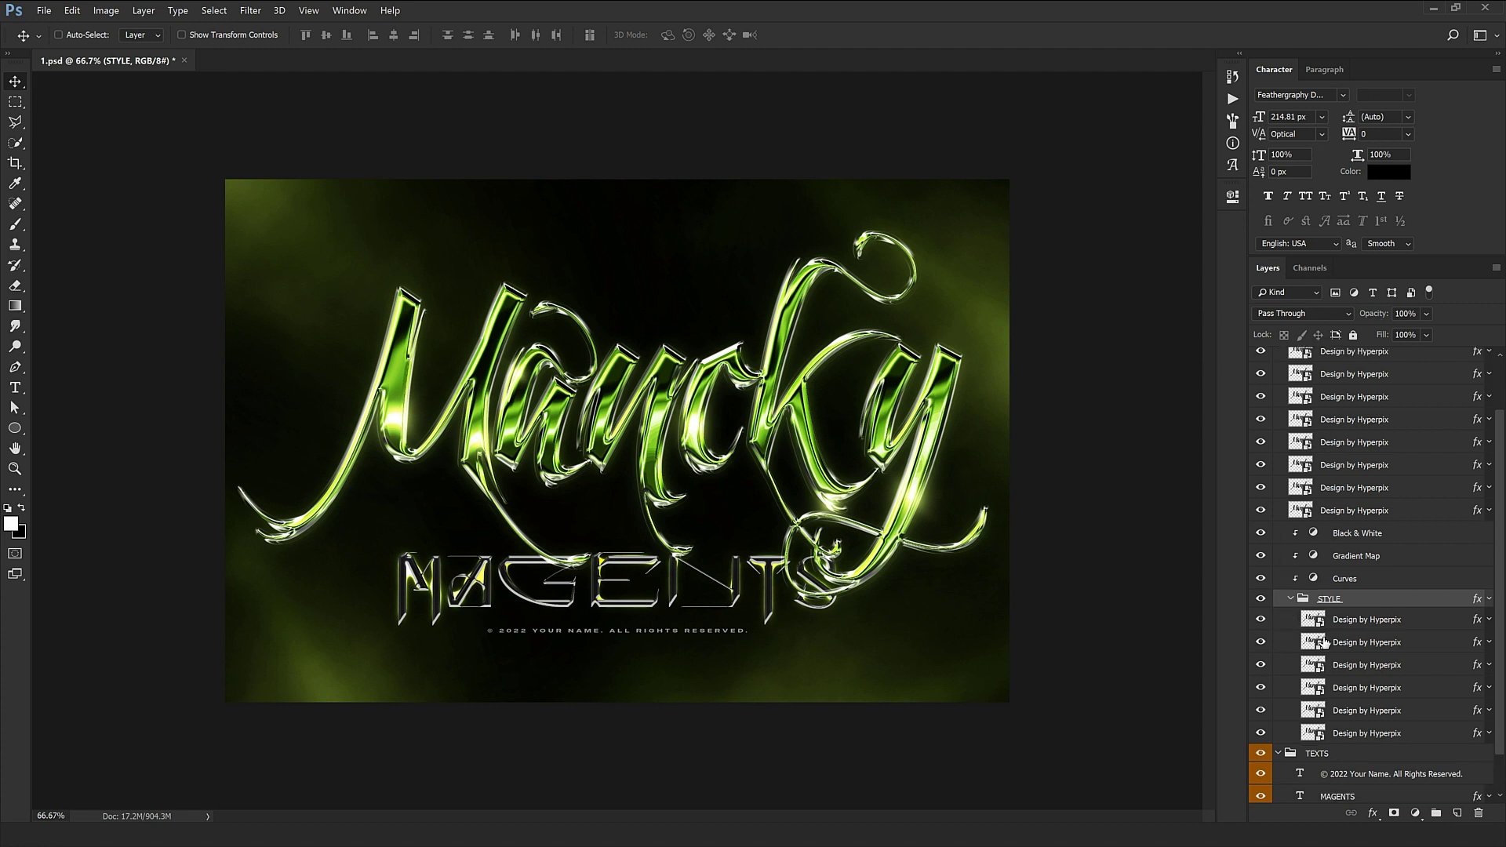
scroll(1284, 611, "up", 3)
left_click(1279, 398)
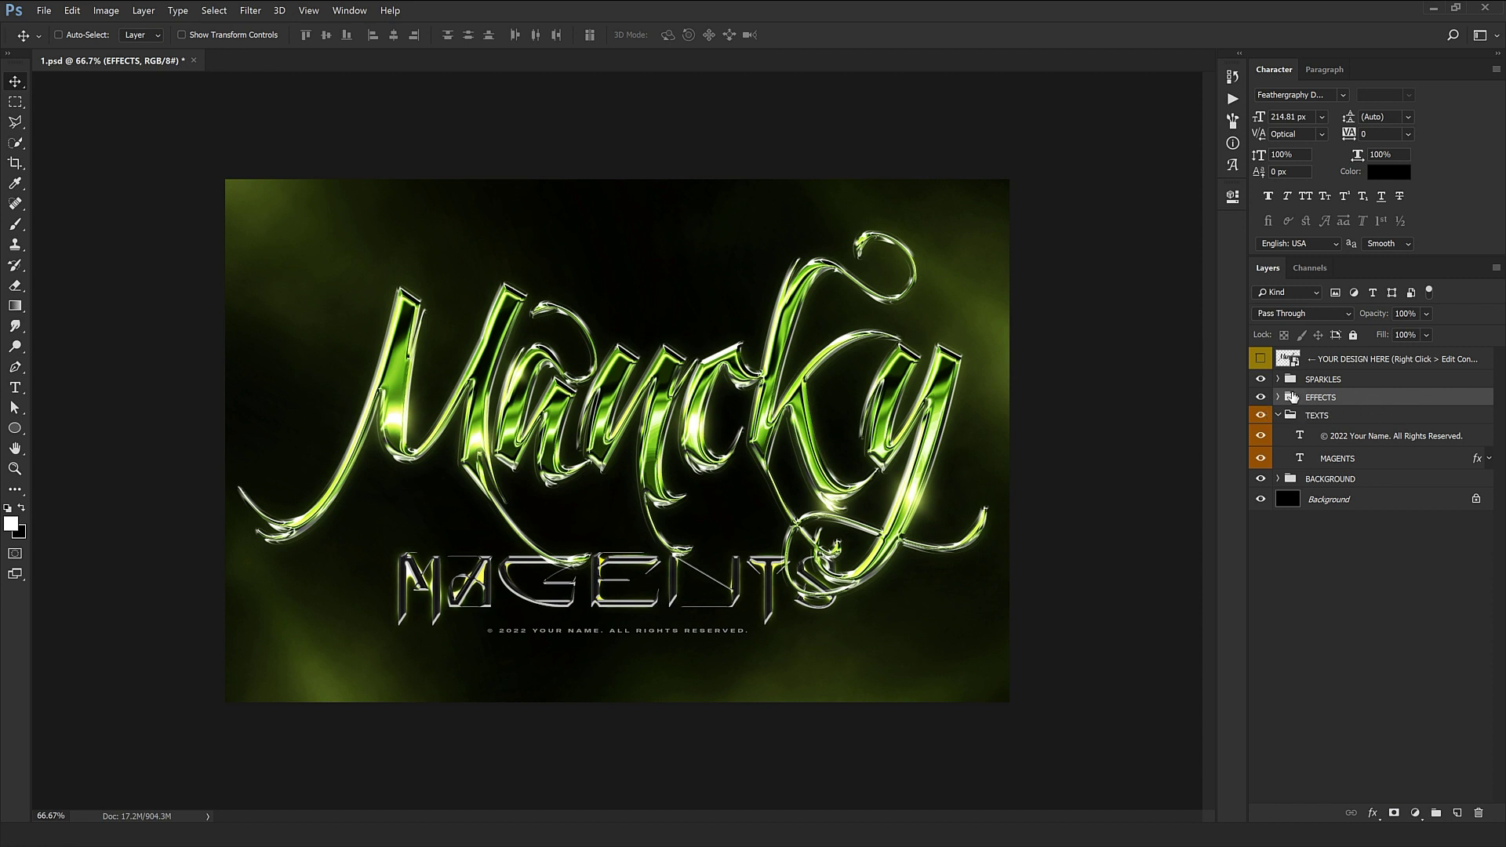
Move the copyright line down toward the canvas's lower edge and the MAGENTS text up and slightly right over the lettering
left_click(1341, 437)
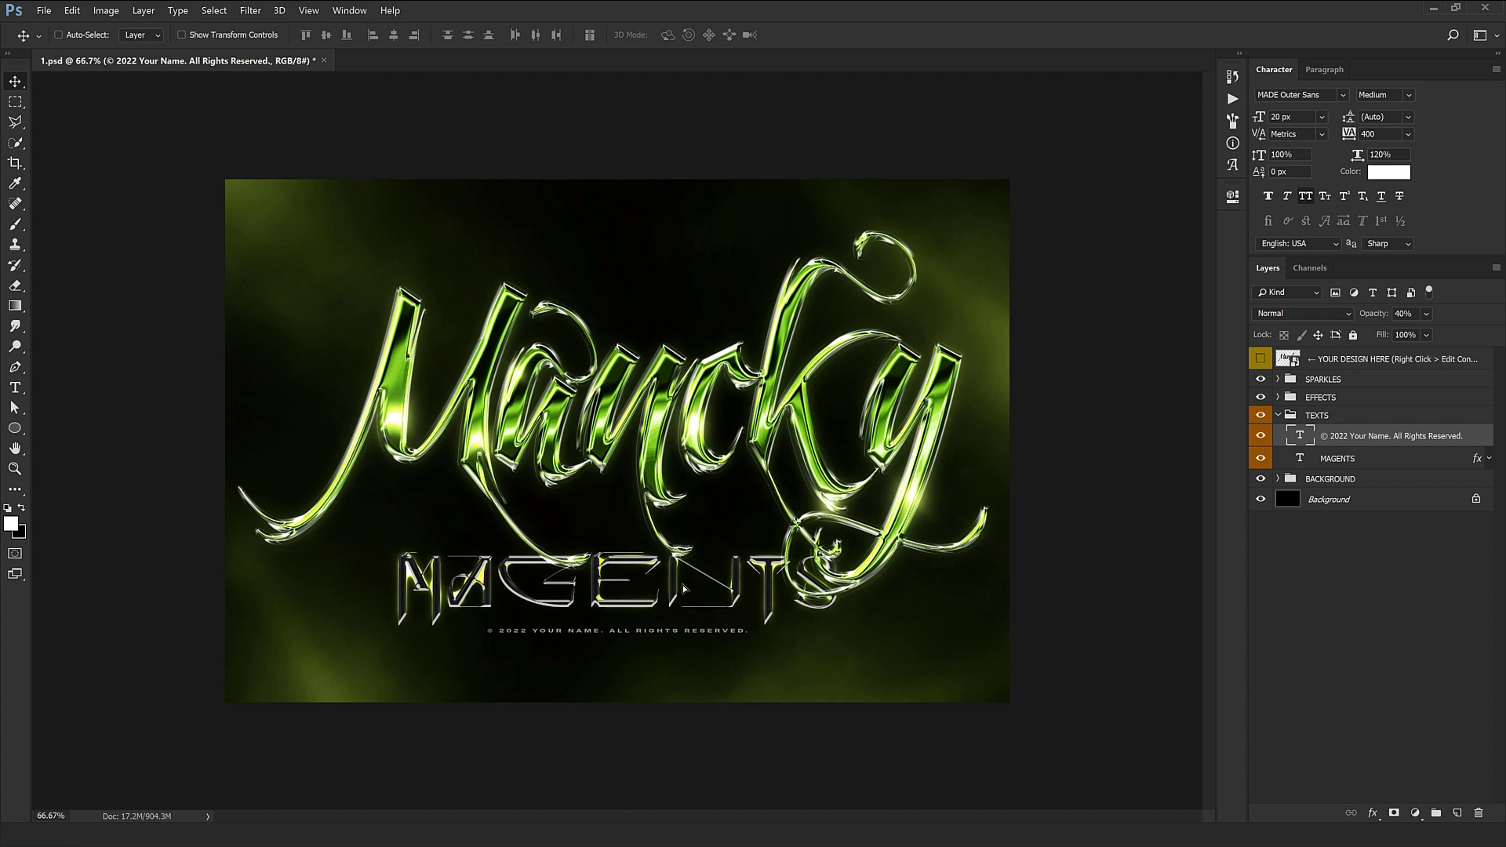
left_click_drag(682, 587, 690, 633)
left_click(1356, 457)
left_click_drag(518, 686, 588, 577)
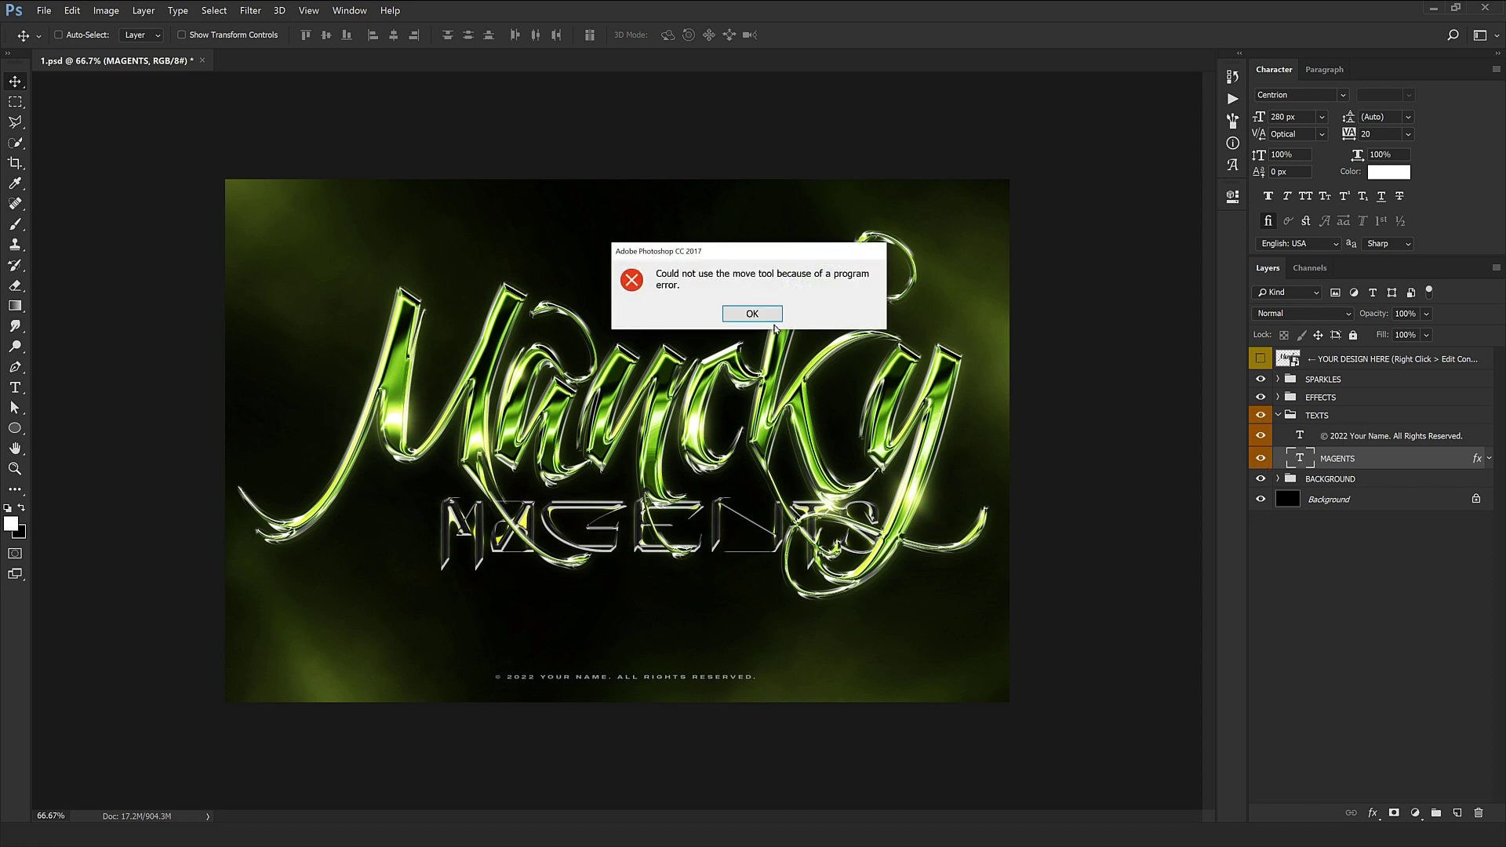
left_click(769, 316)
Hide both text layers in the TEXTS group, and expand the BACKGROUND group with its second Light layer selected
left_click_drag(1261, 436, 1262, 451)
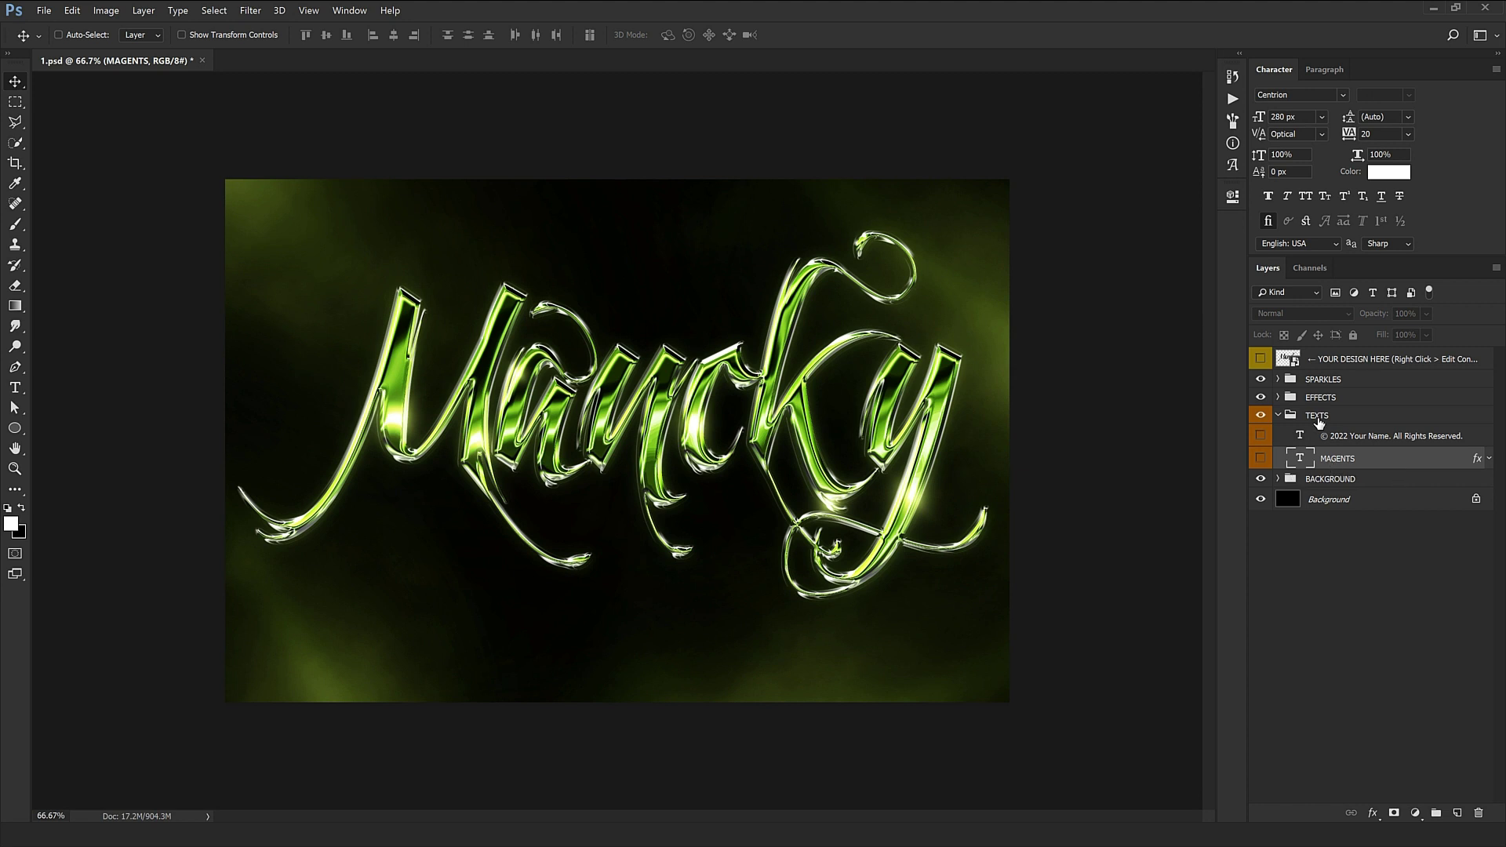
left_click(1306, 479)
left_click(1279, 479)
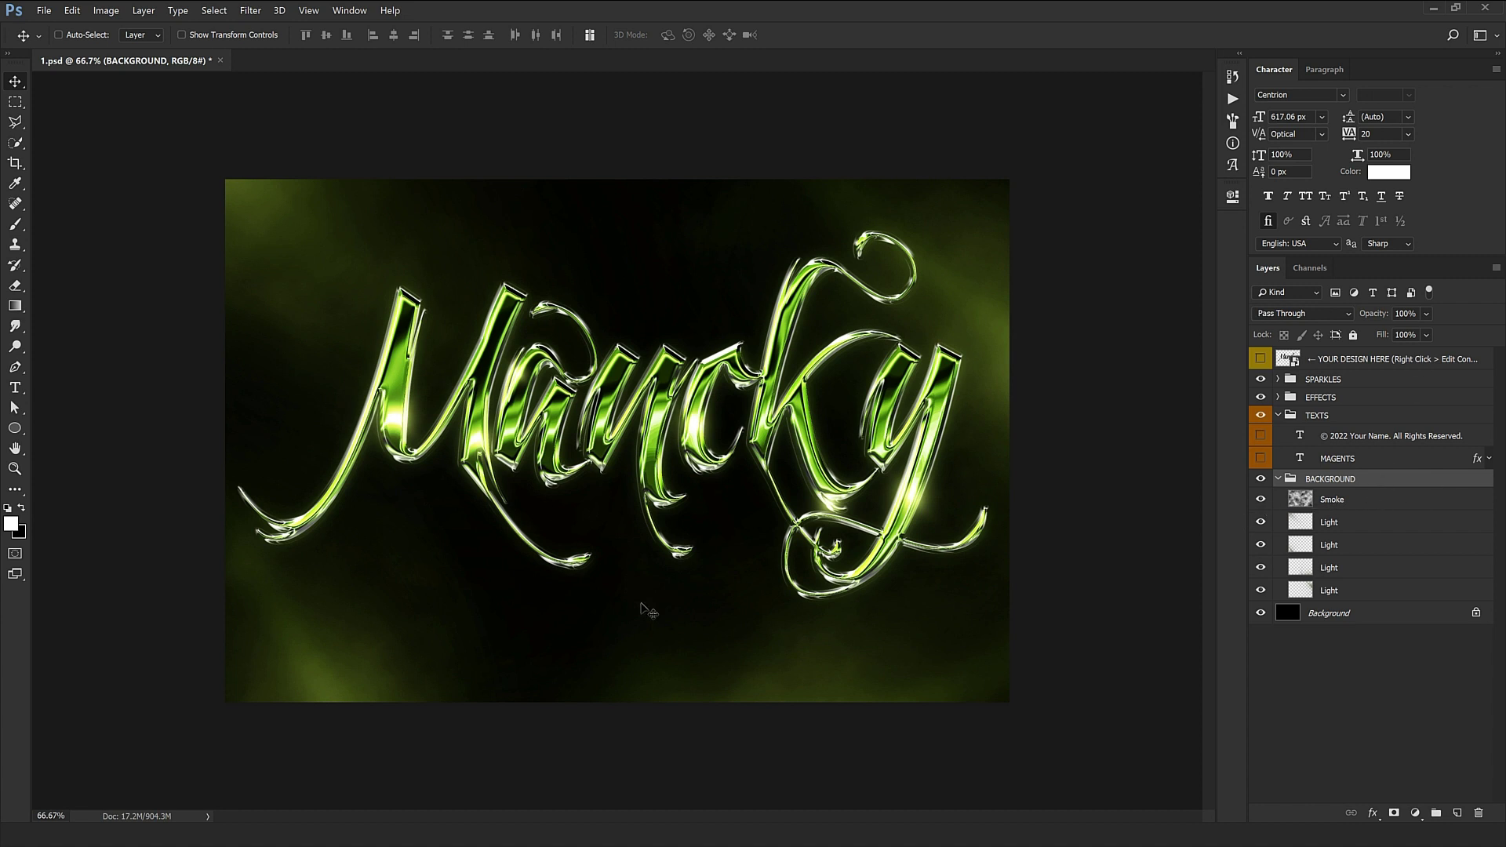
left_click(1386, 546)
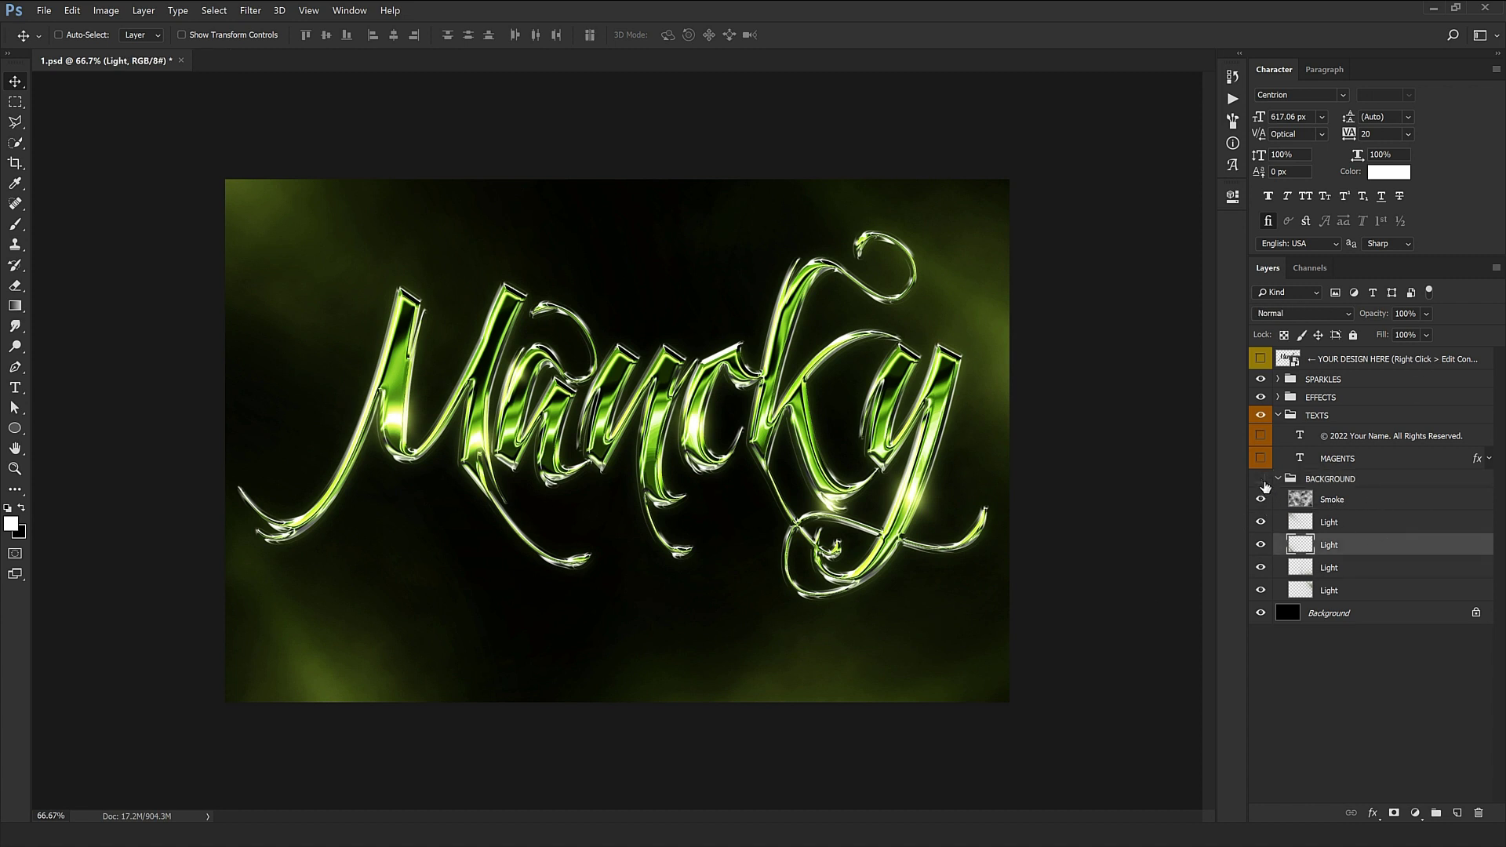
Compare the artwork with the BACKGROUND group off and on, look through its lower Light layers, and collapse the group
left_click(1262, 488)
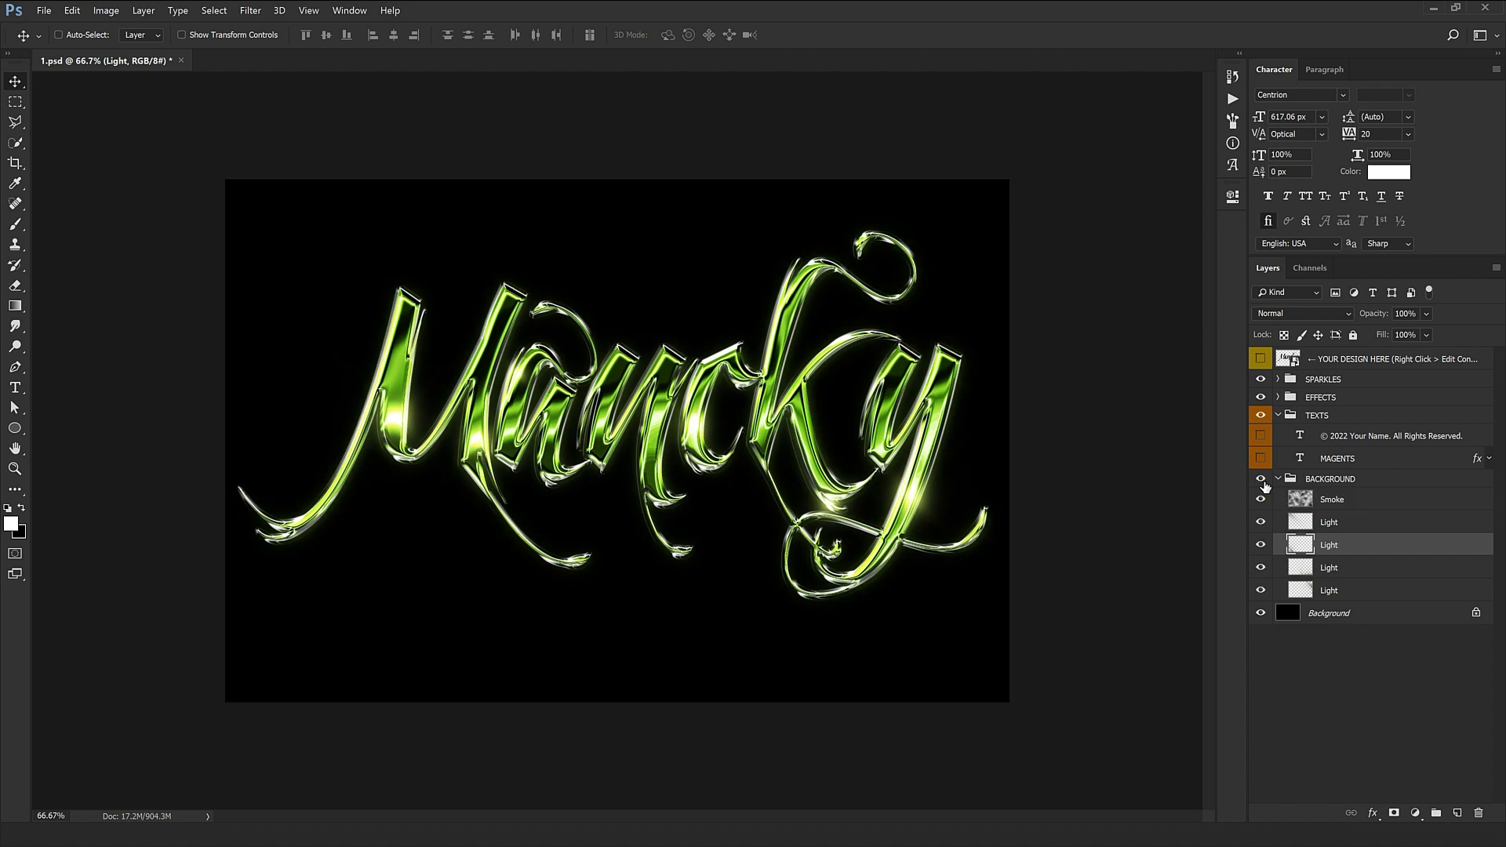
left_click(1262, 484)
left_click(1352, 561)
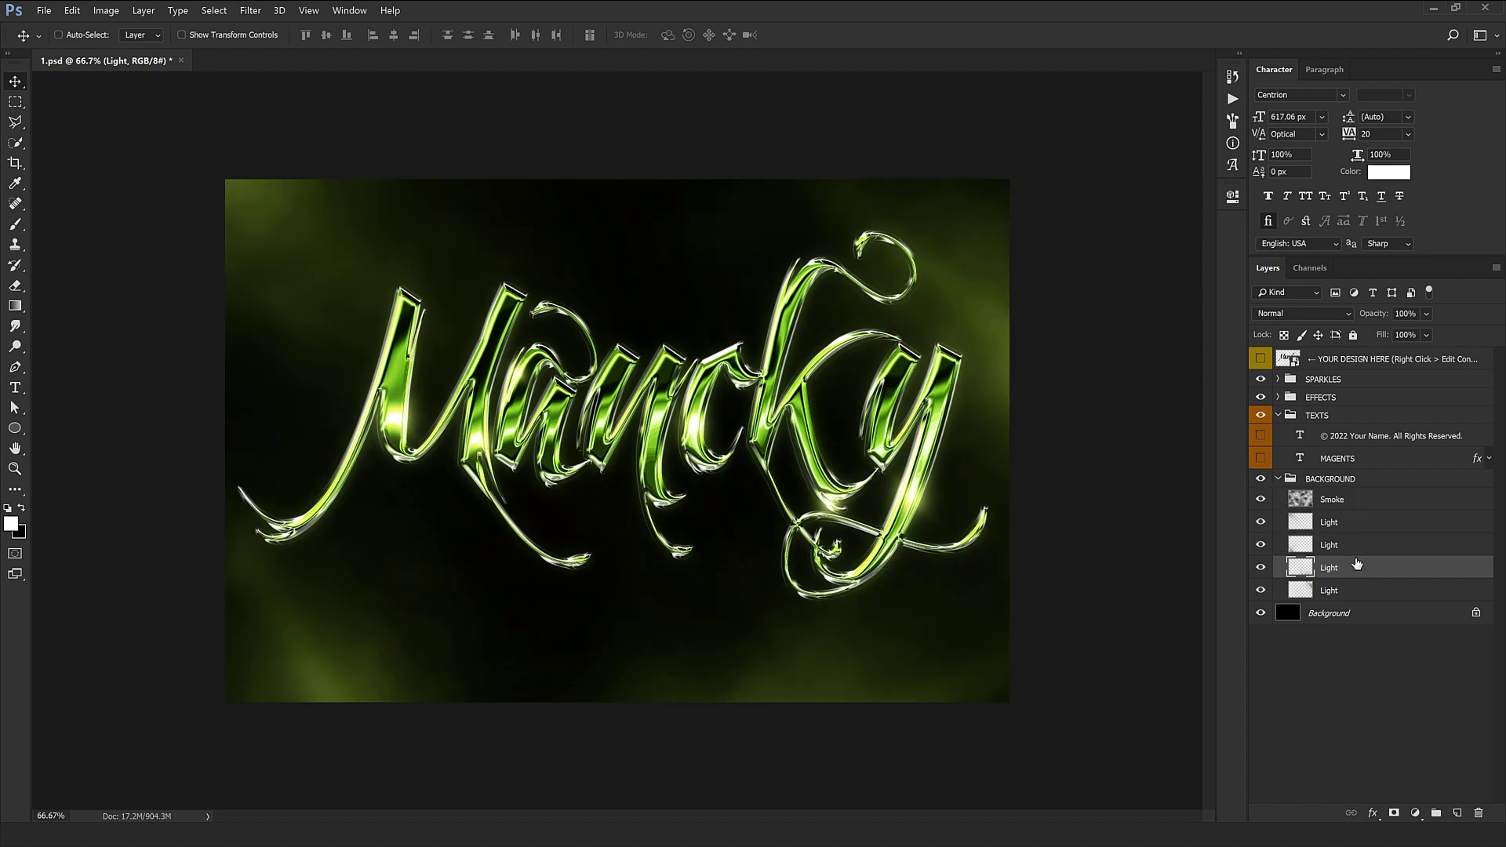
left_click(1334, 588)
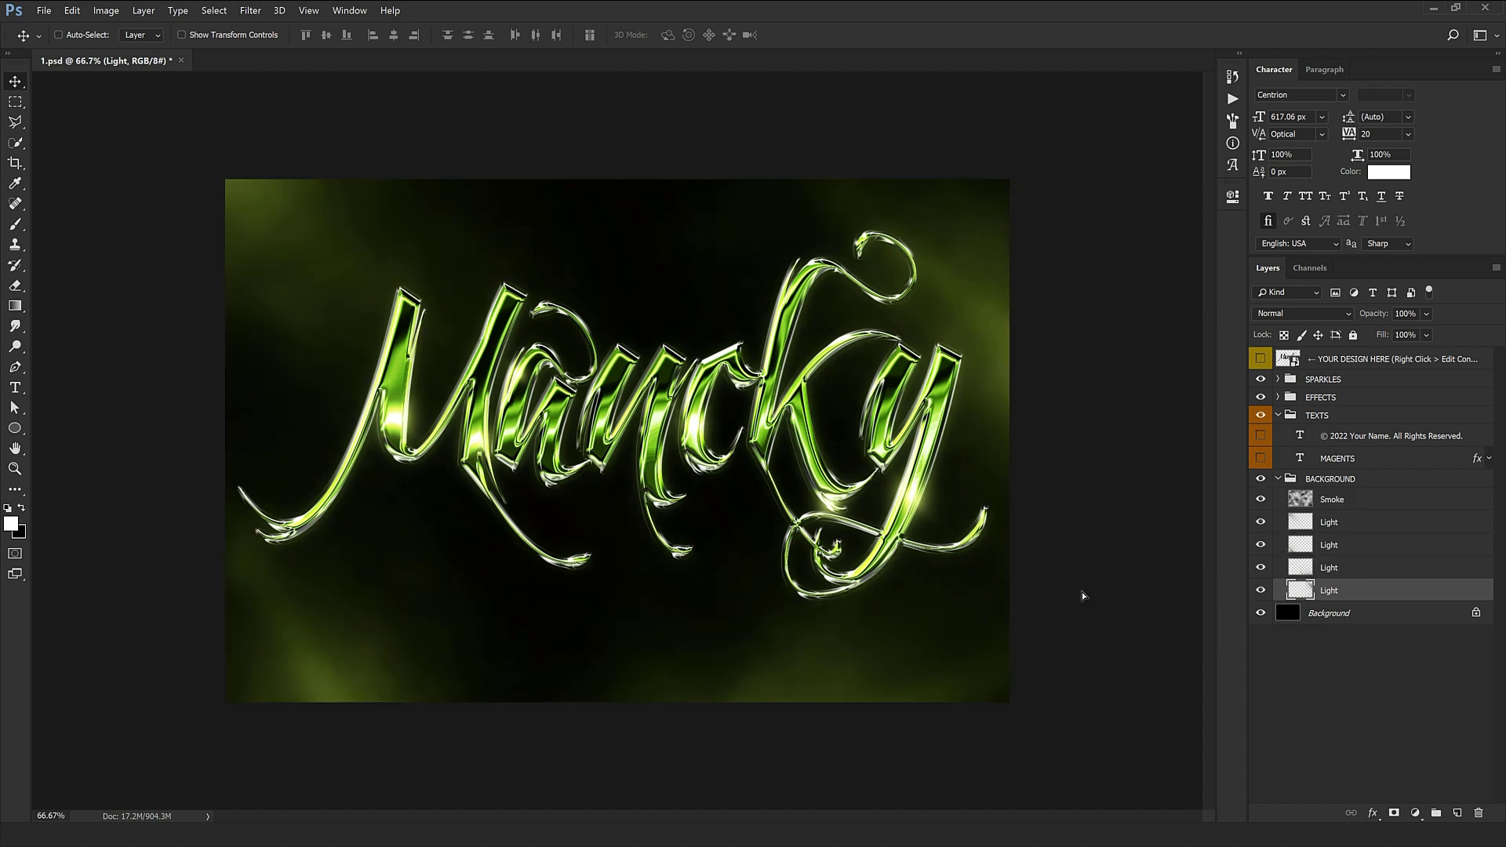
left_click_drag(1086, 563, 1088, 560)
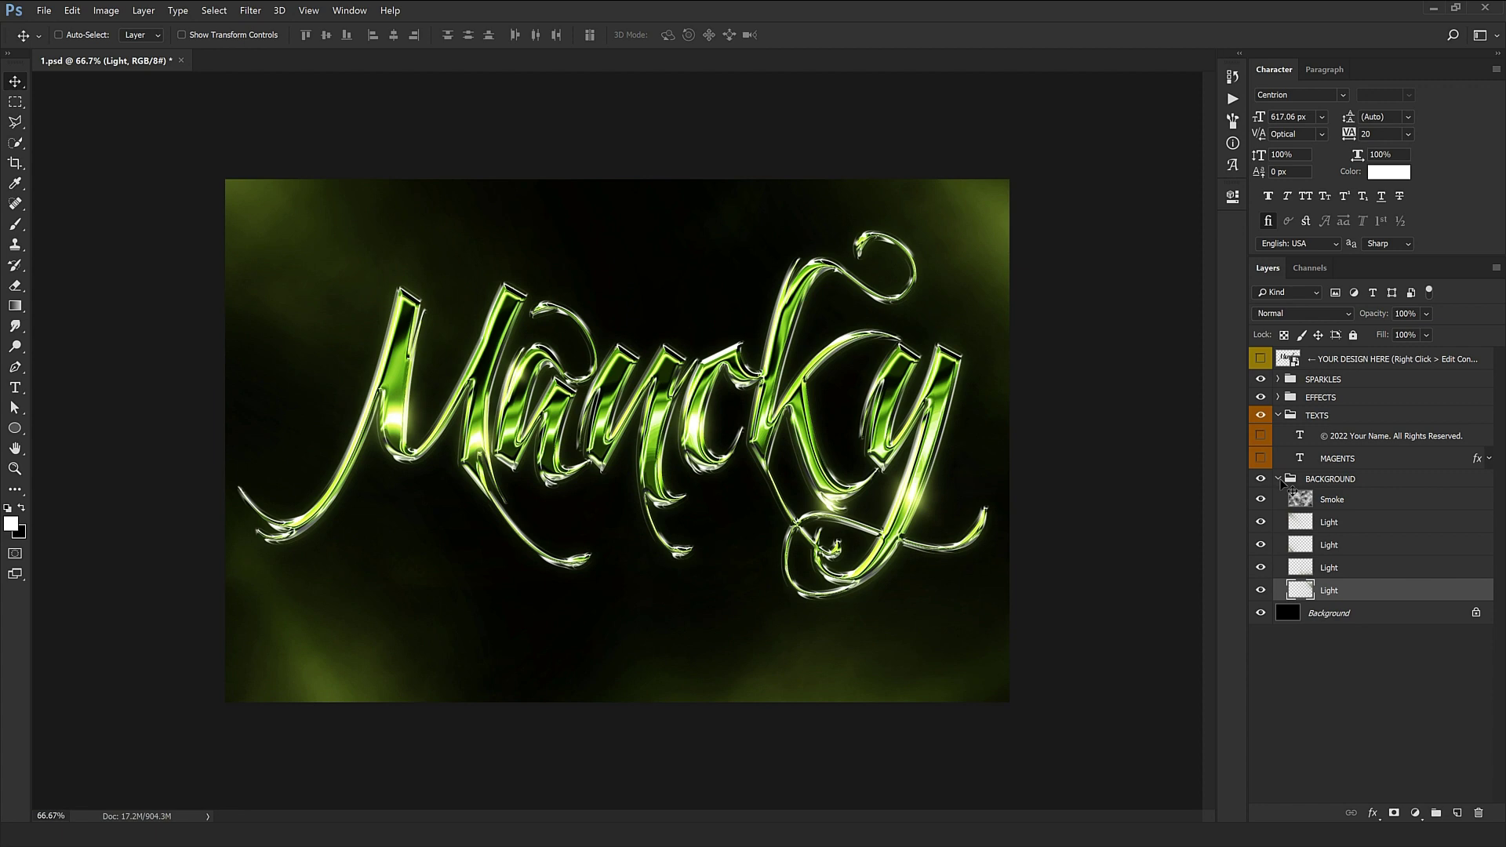
left_click(1276, 482)
left_click(1278, 479)
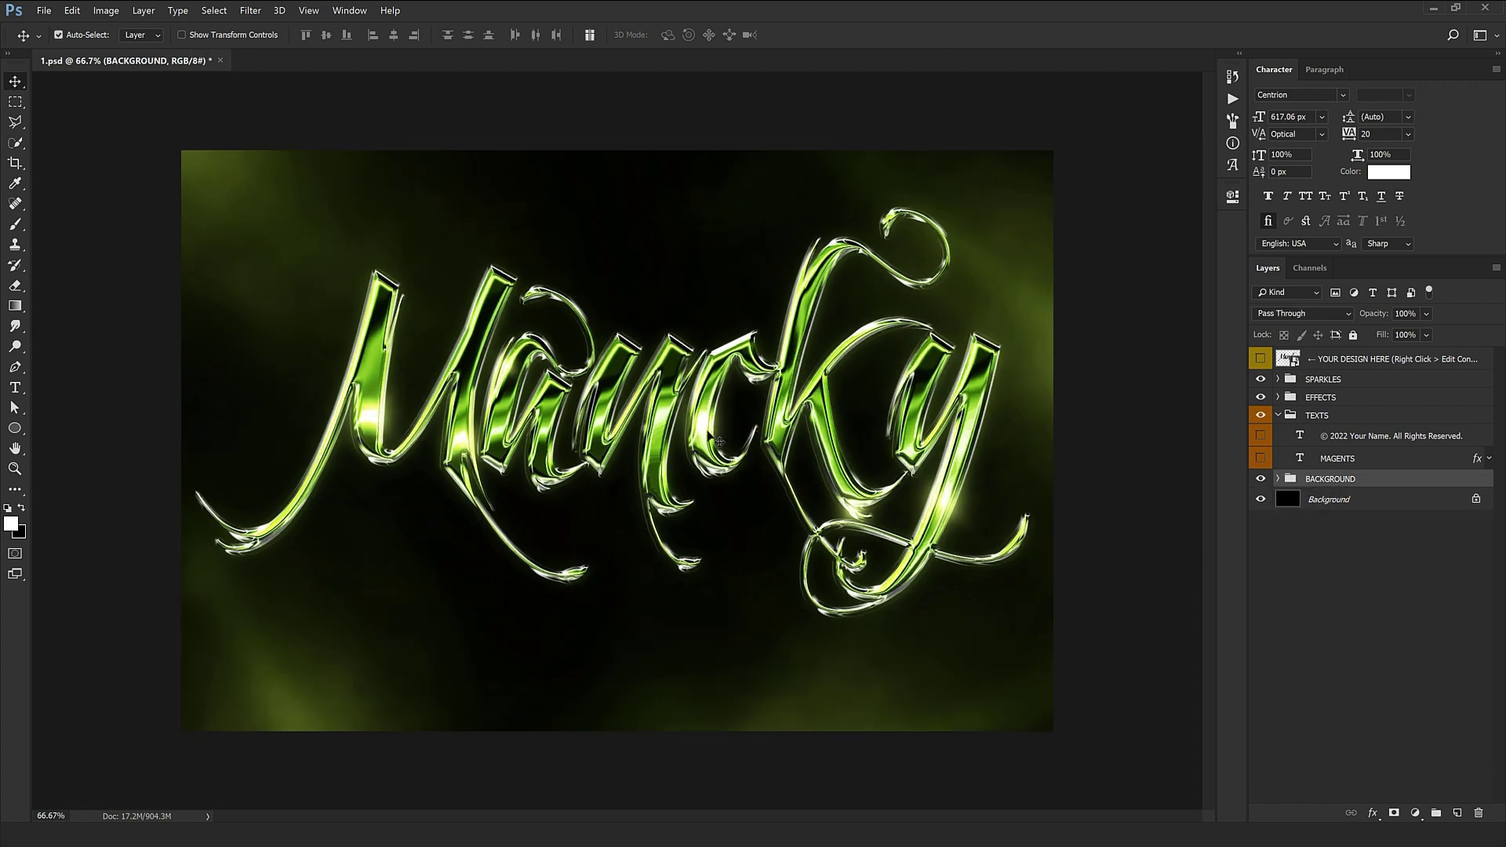
Revert the document to its last saved version
key("ctrl+plus")
scroll(707, 430, "up", 1)
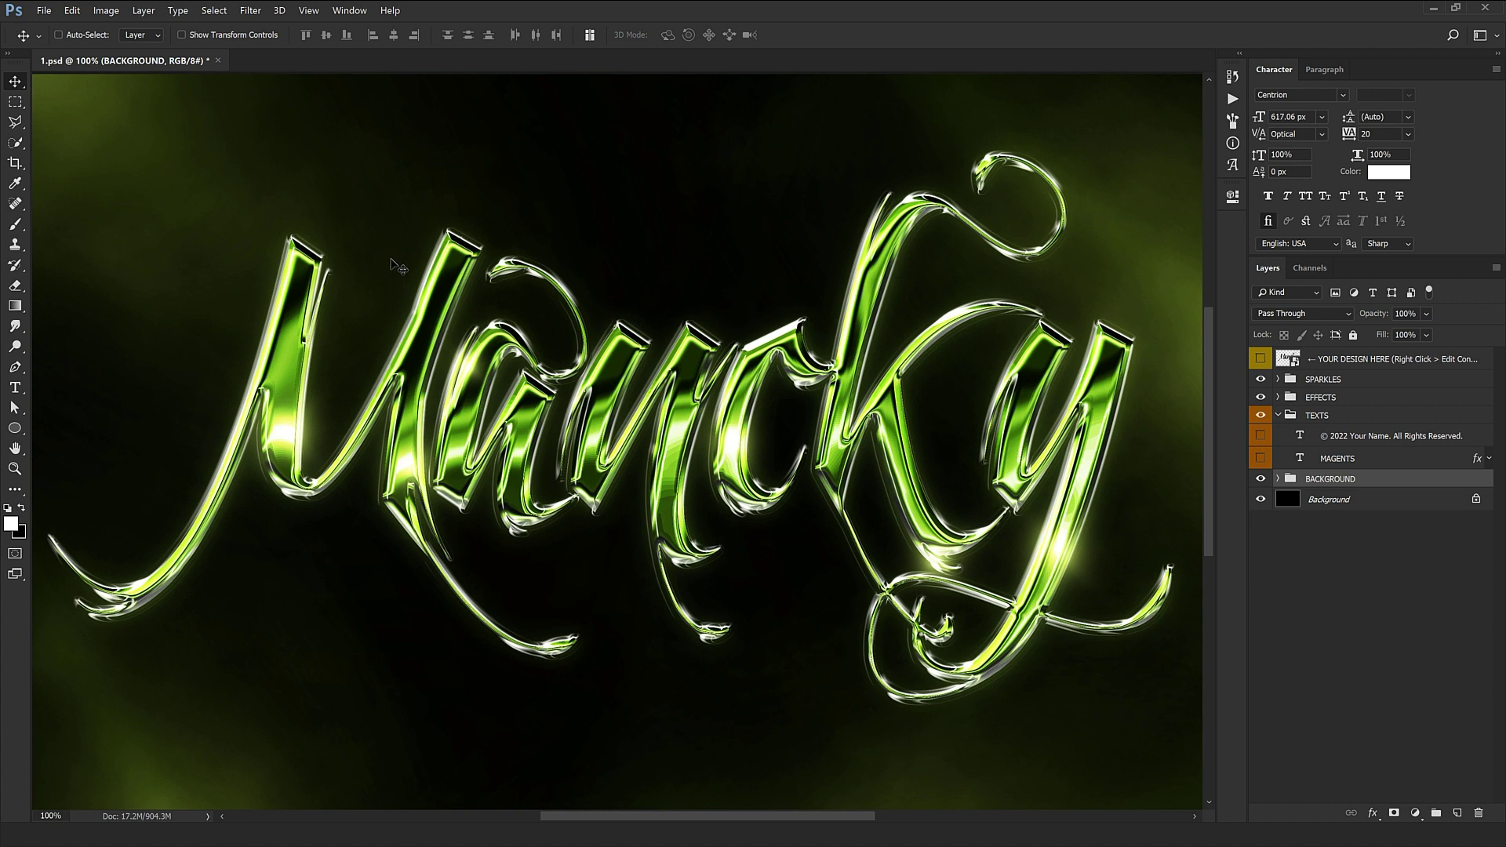
left_click(47, 11)
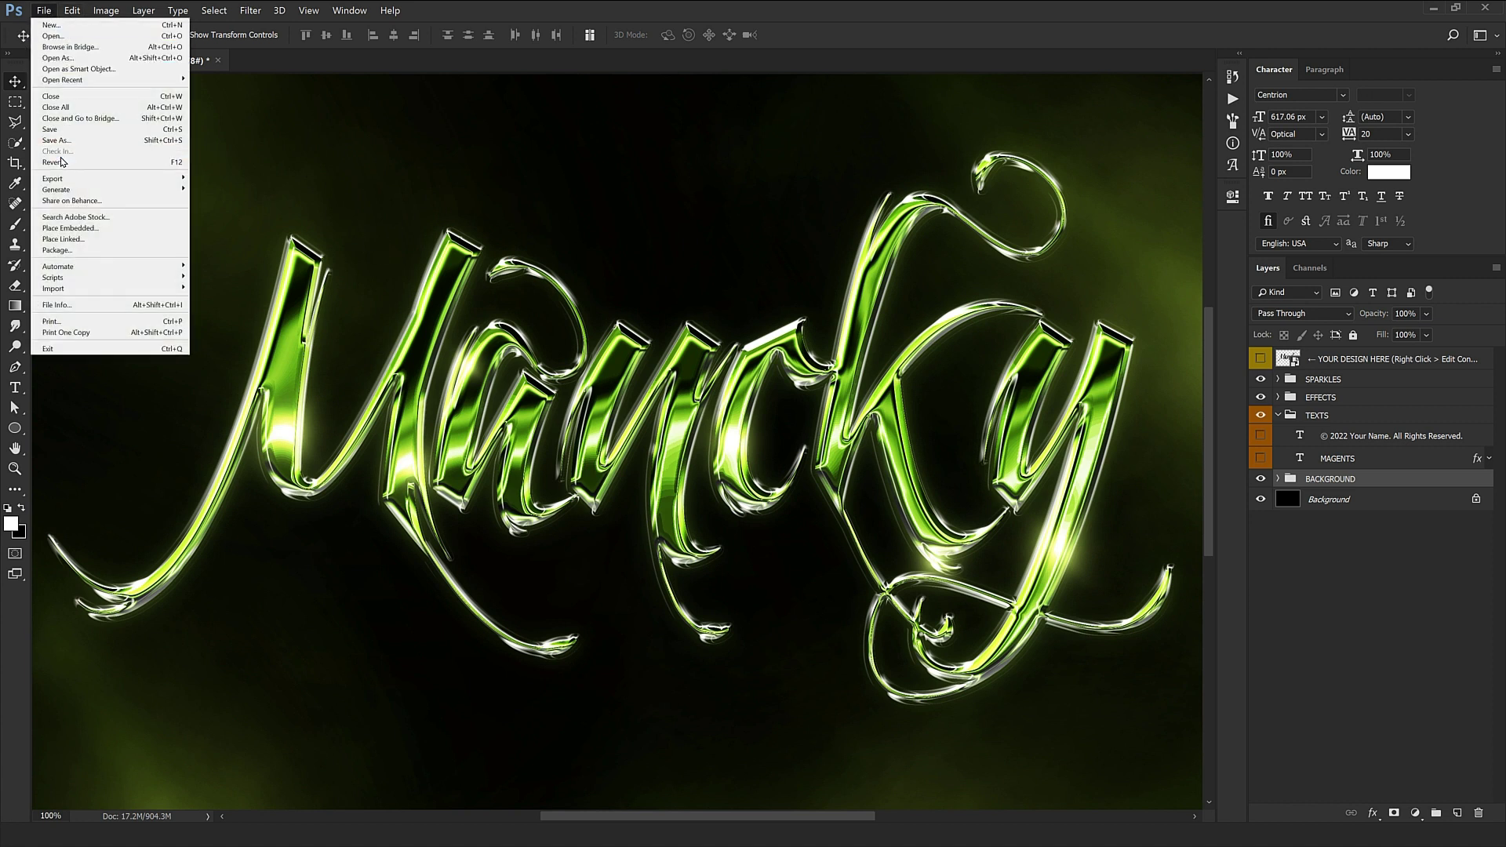
left_click(62, 162)
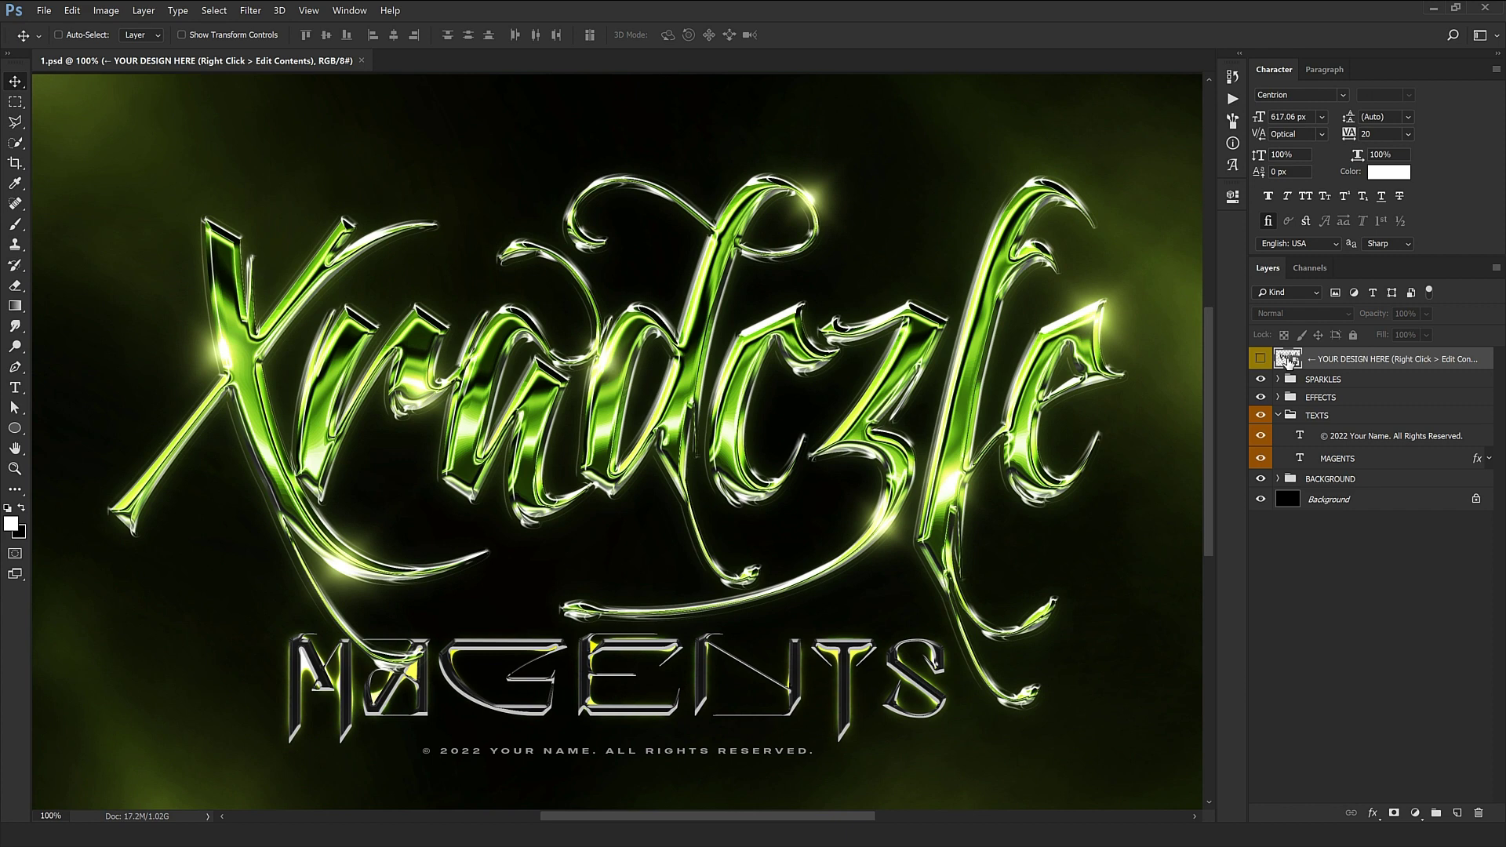
Open the contents of the YOUR DESIGN HERE smart object and bring the Honda logo from Logo.png into it
double_click(1286, 359)
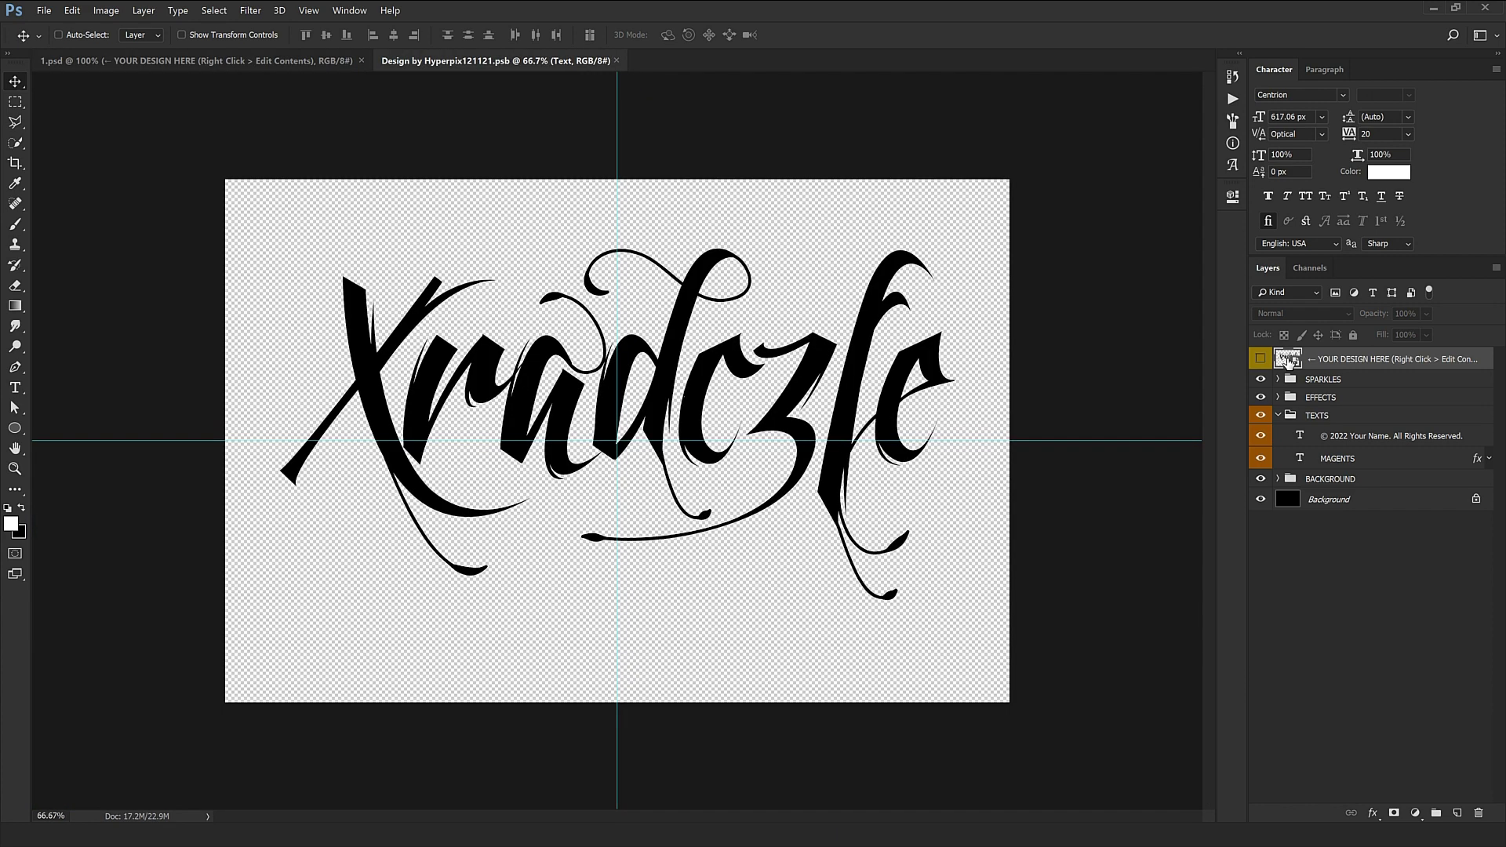
left_click(108, 834)
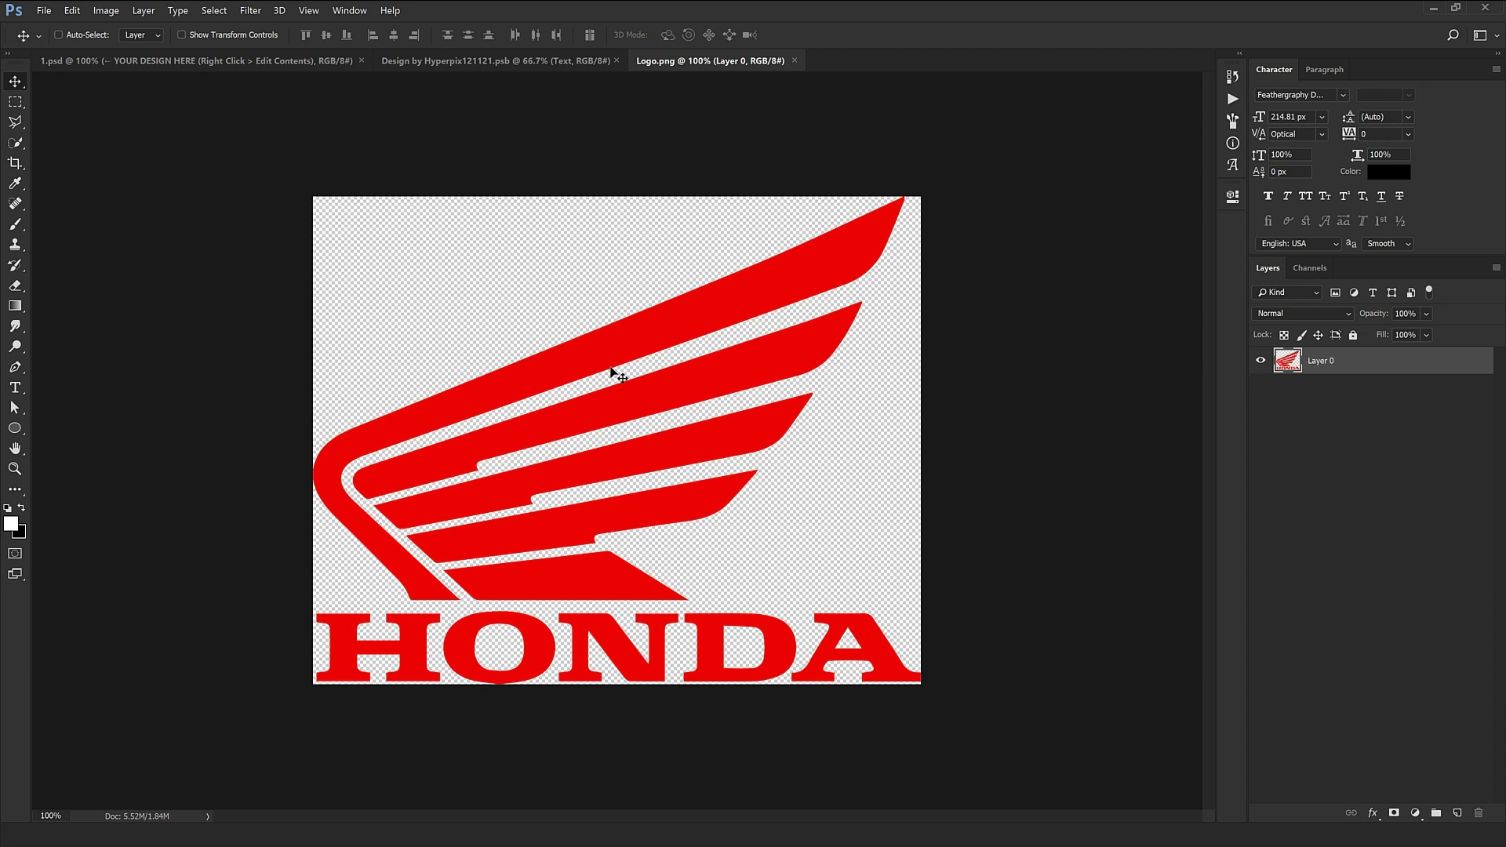
left_click_drag(611, 368, 636, 387)
left_click_drag(724, 346, 742, 405)
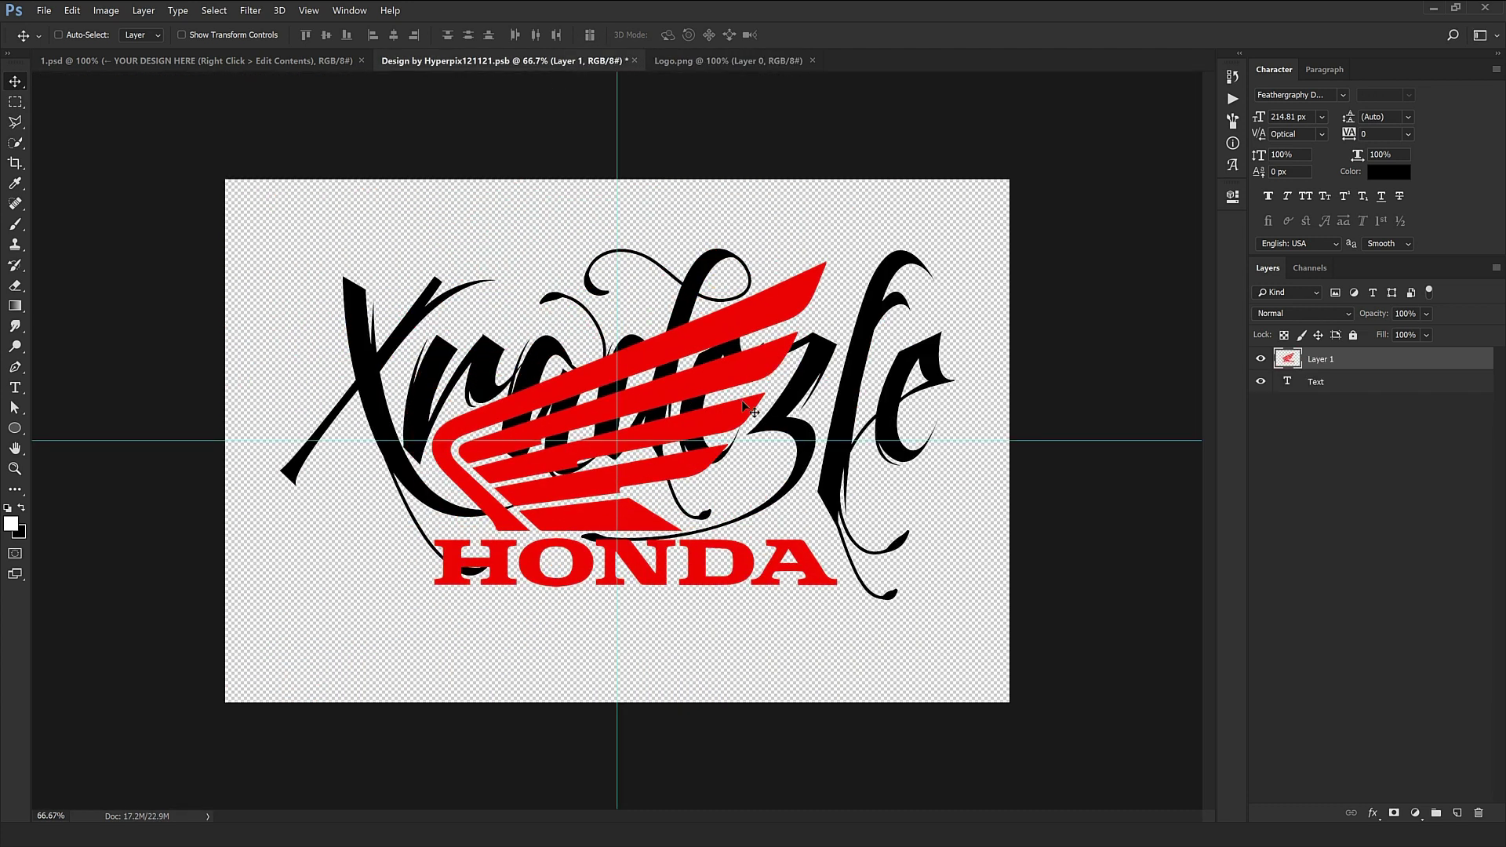
Hide the Text layer and center the Honda logo horizontally on the canvas's vertical guide
left_click(1321, 384)
left_click(1260, 381)
left_click(1320, 361)
key("ctrl+t")
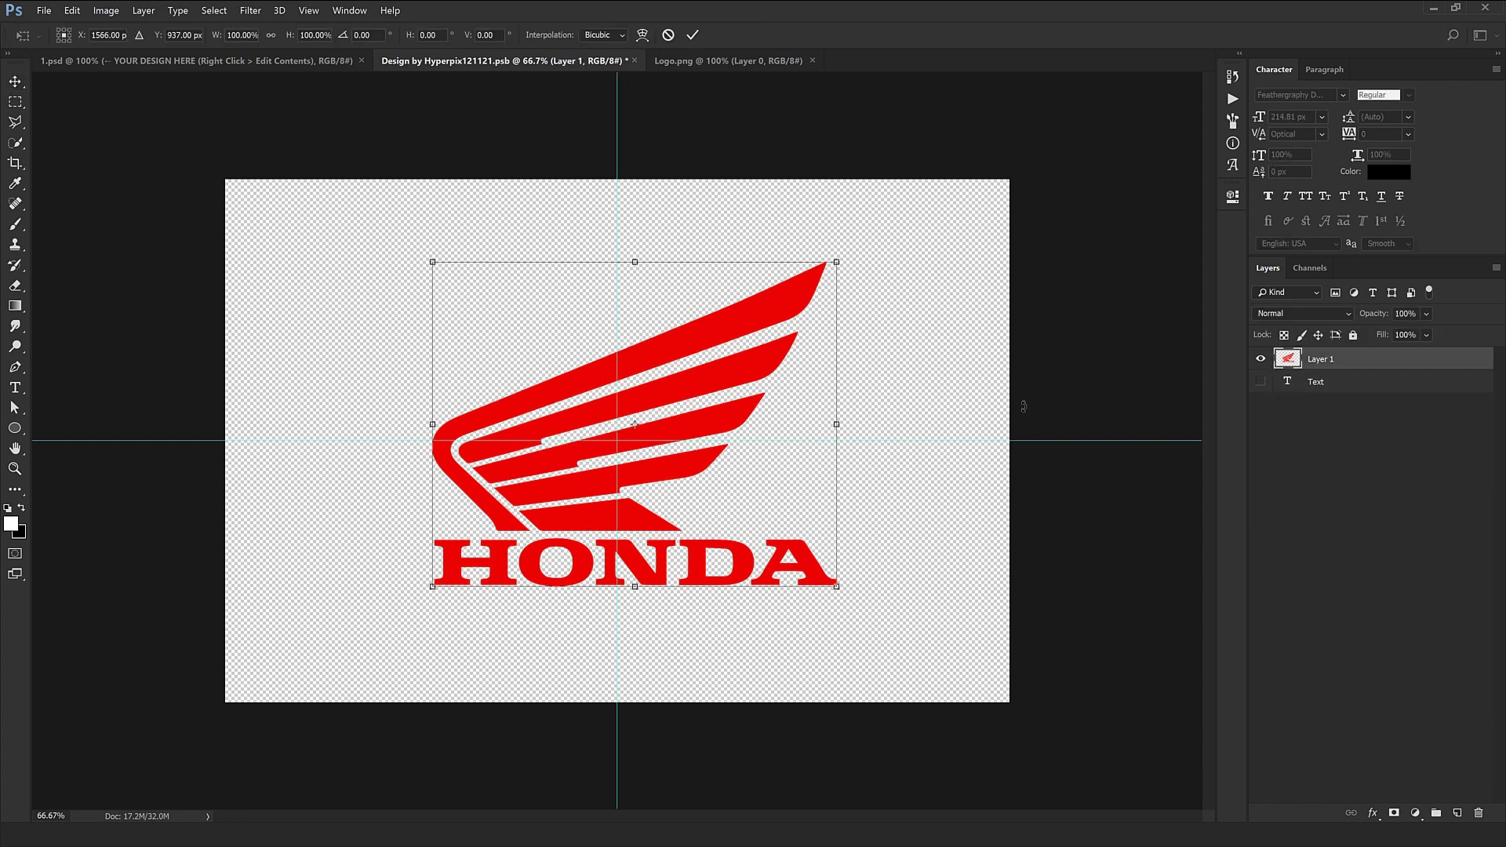
left_click(695, 401, "ctrl")
mouse_move(690, 396)
left_mouse_down()
mouse_move(669, 427)
mouse_move(676, 407)
left_mouse_up()
key("ctrl+minus")
key("ctrl+minus")
key("Return")
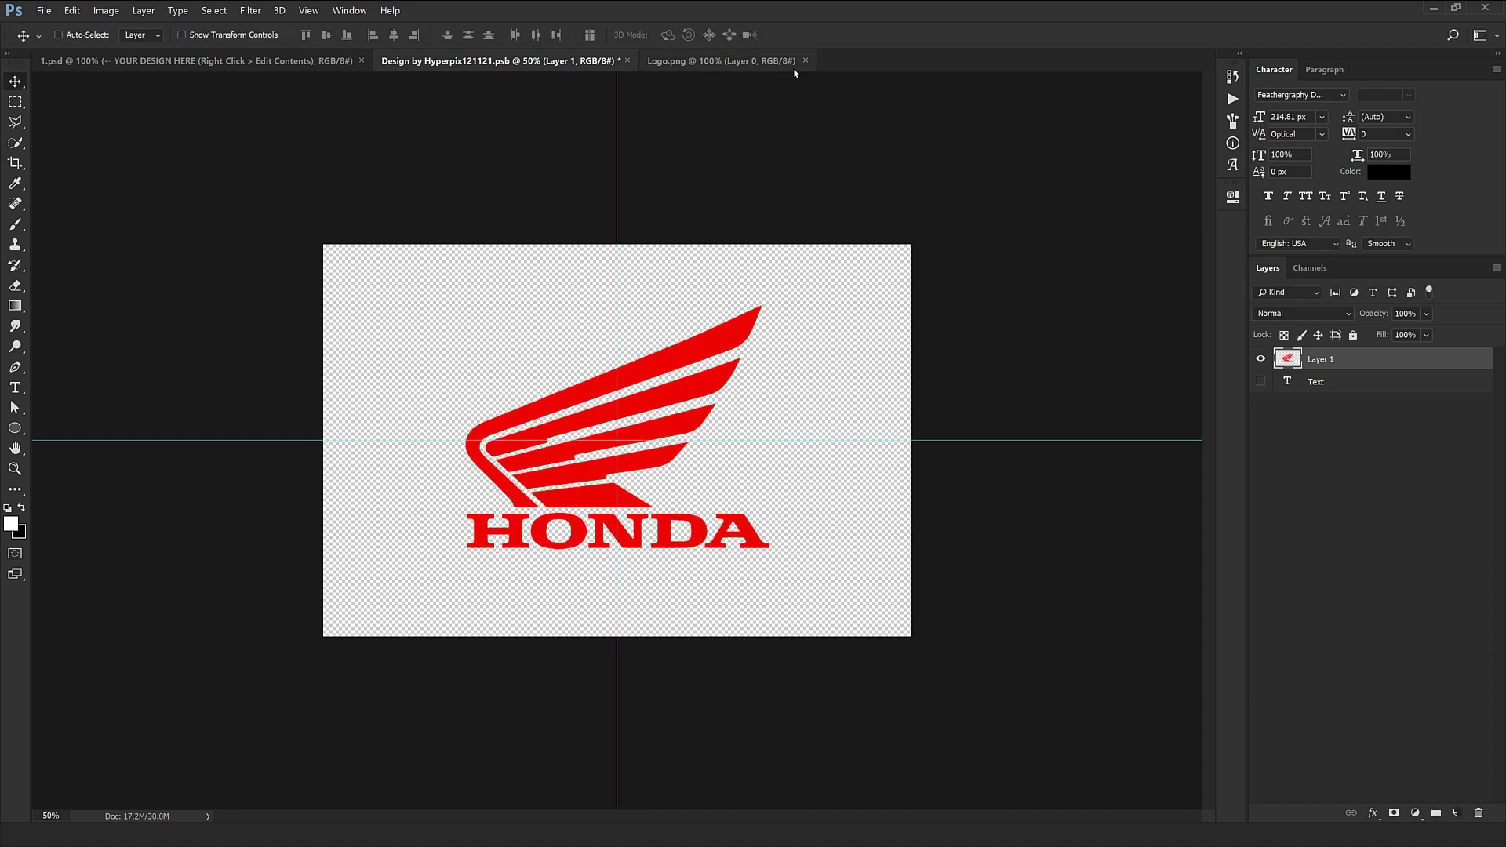
Close Logo.png, and close the smart object's document with its changes saved
left_click(804, 61)
left_click(627, 60)
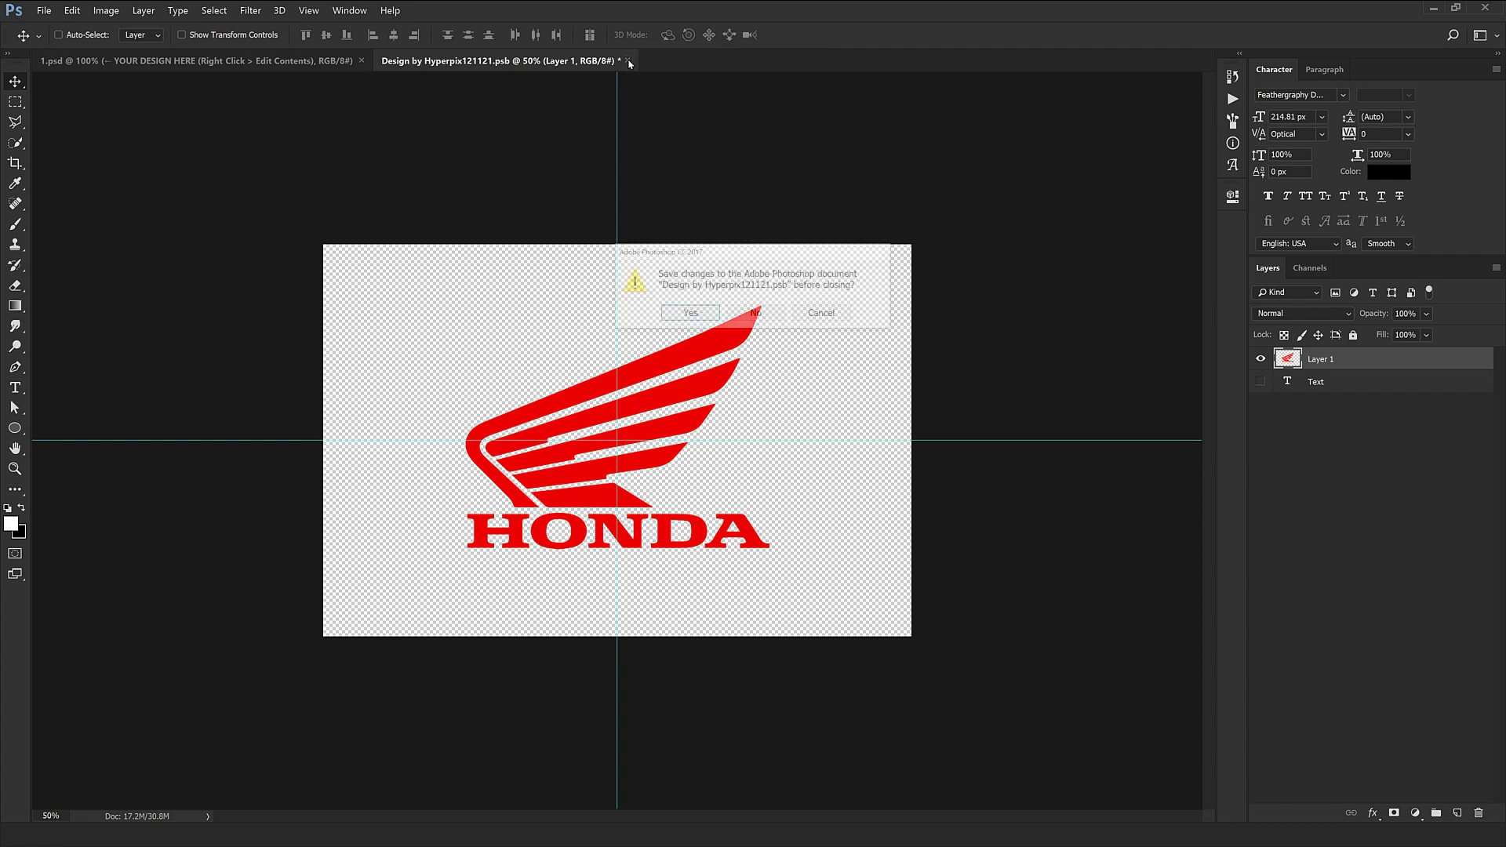
left_click(690, 314)
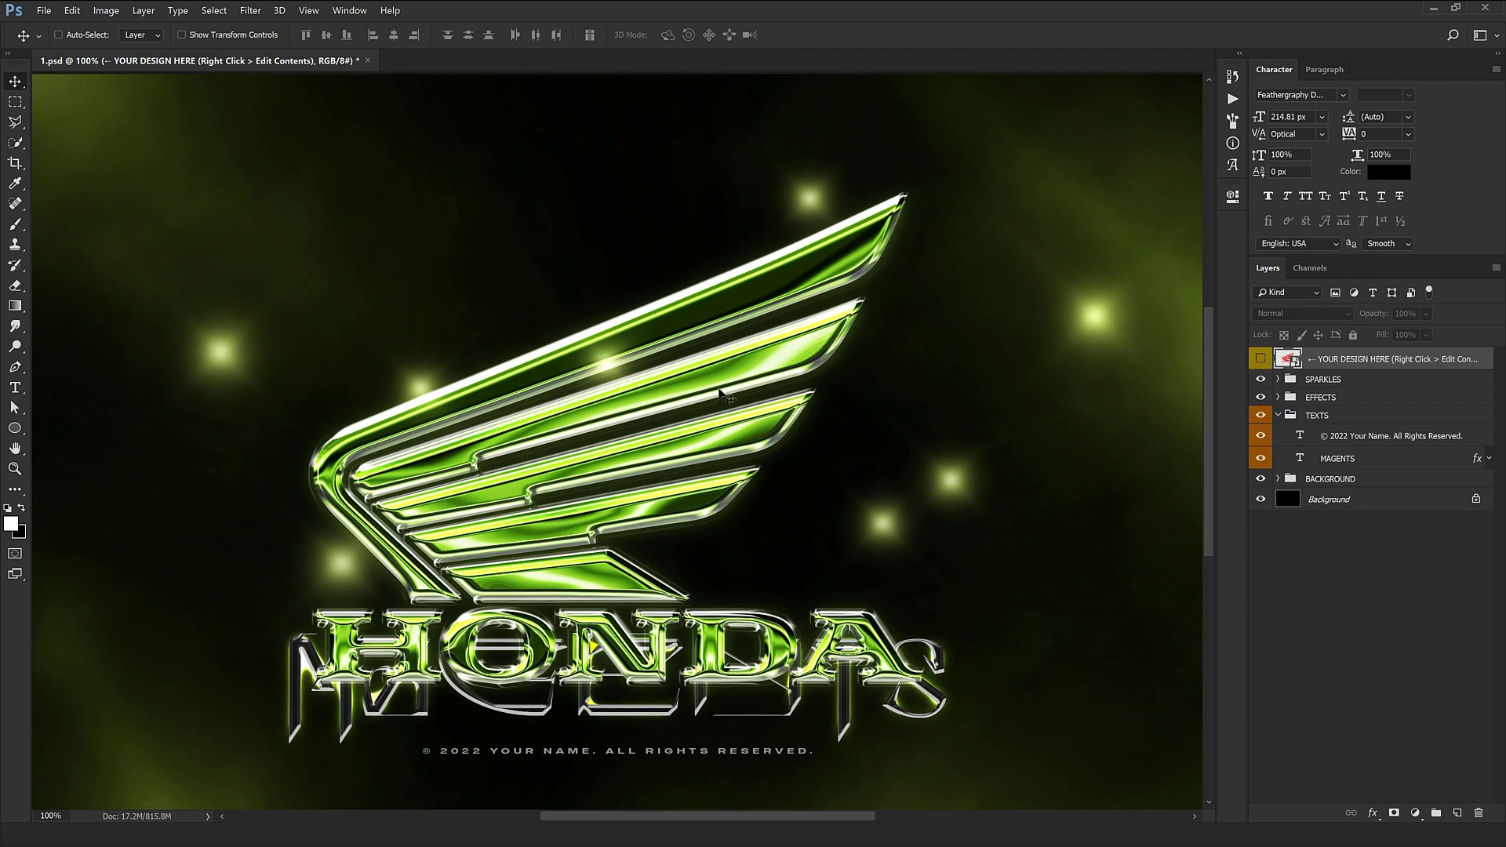
Hide the MAGENTS and copyright text layers in the TEXTS group
left_click(1261, 458)
left_click(1260, 436)
scroll(674, 348, "up", 3)
scroll(674, 347, "down", 4)
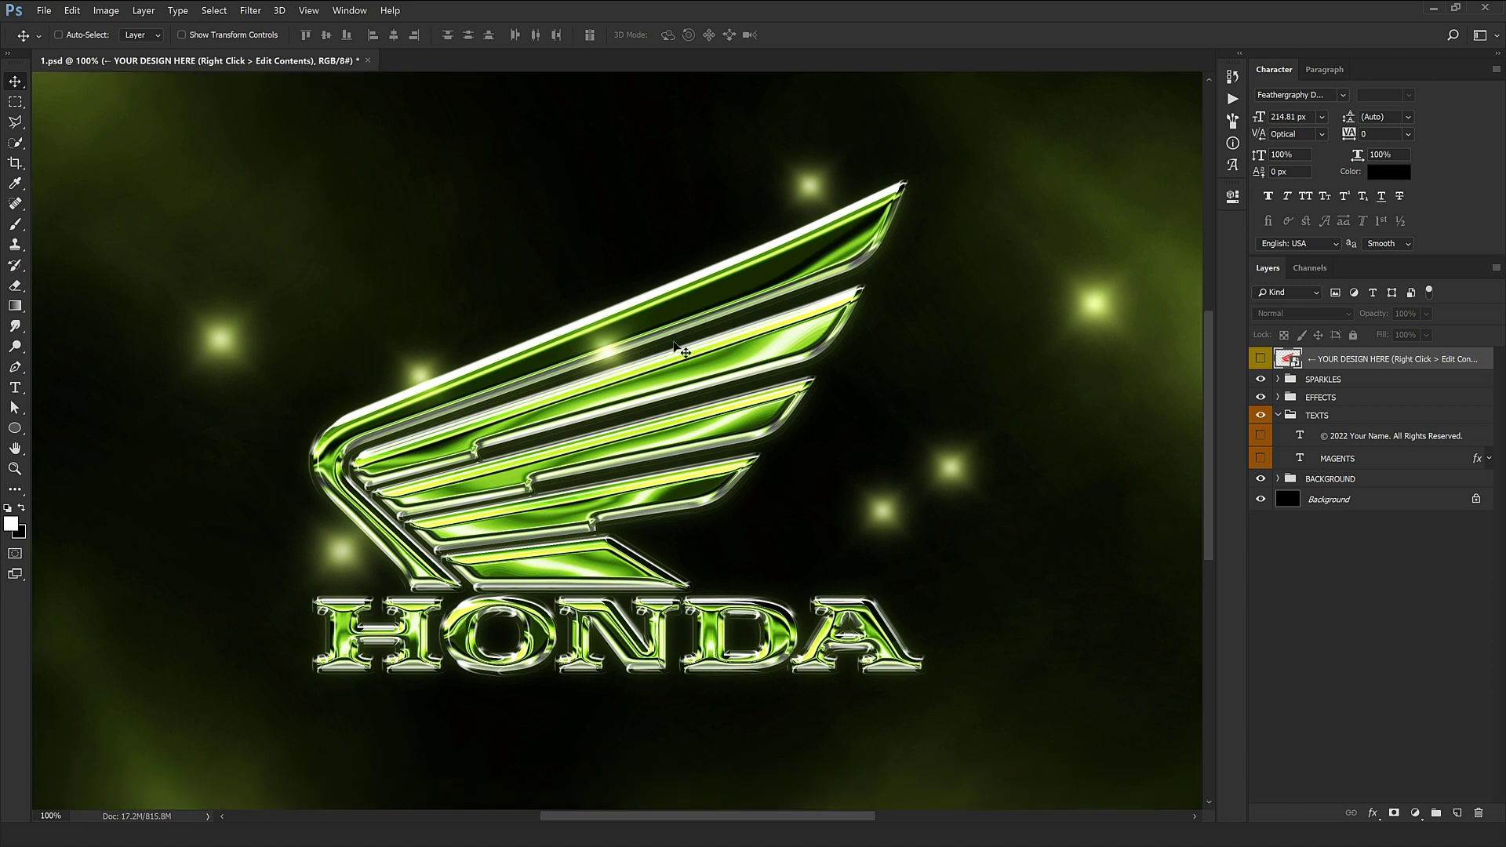
scroll(682, 351, "down", 1)
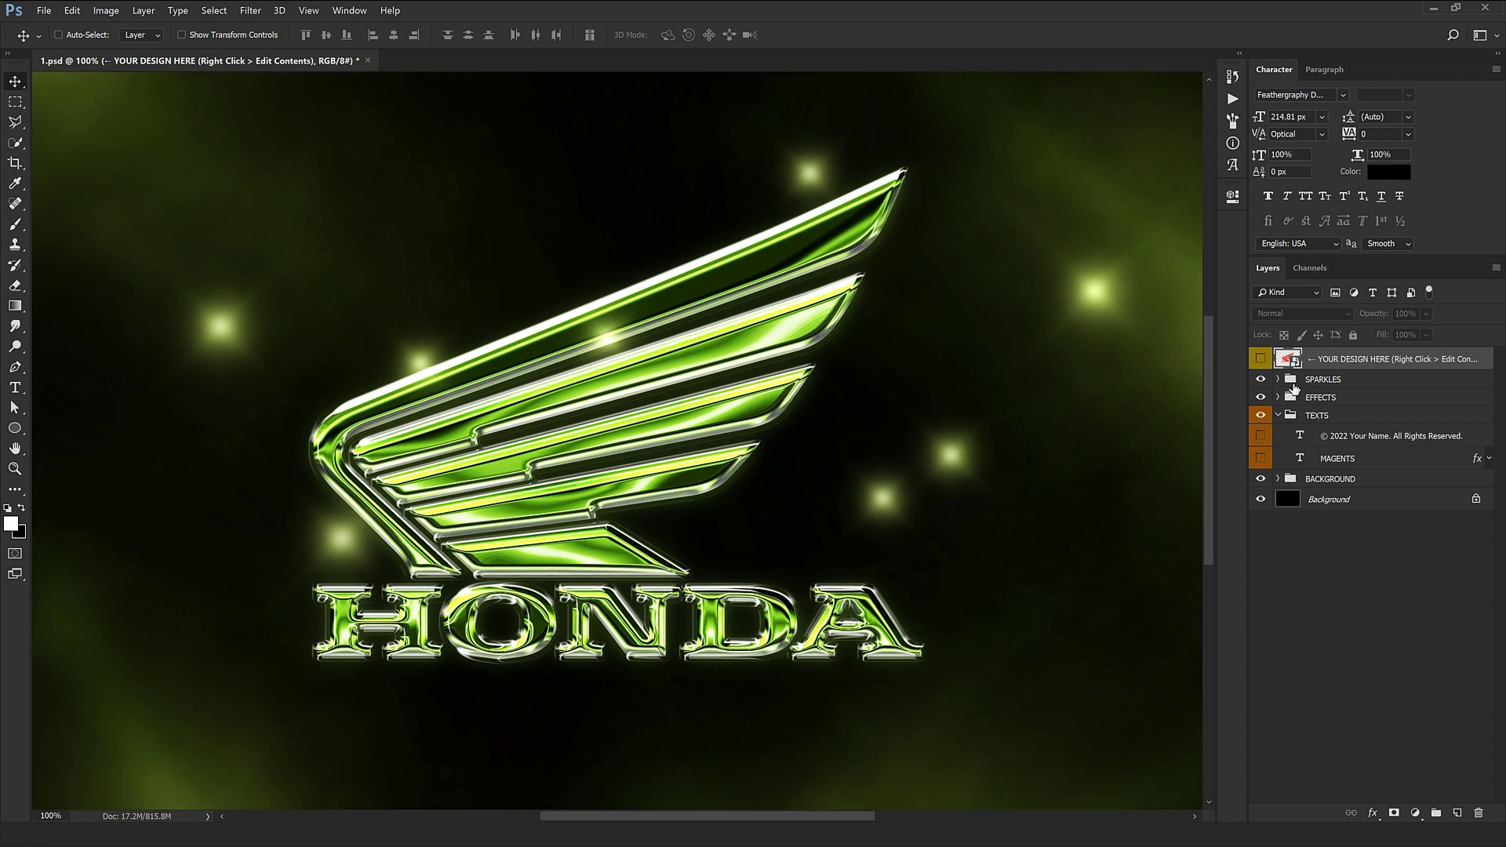
Expand the SPARKLES group and delete all Sparkle layers except the lowest one
left_click(1278, 380)
left_click(1376, 416)
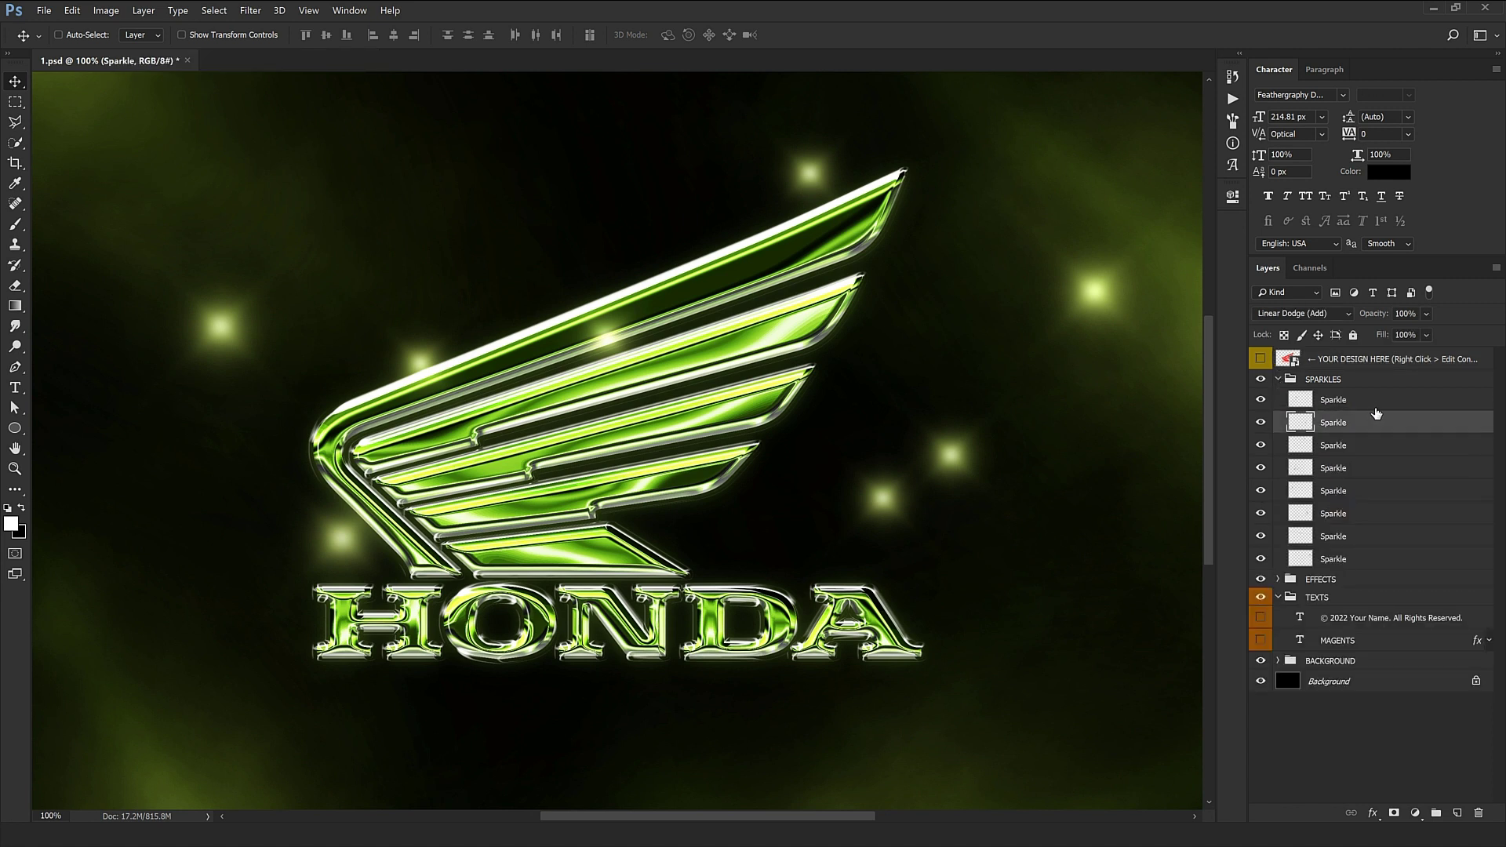
left_click(1363, 399)
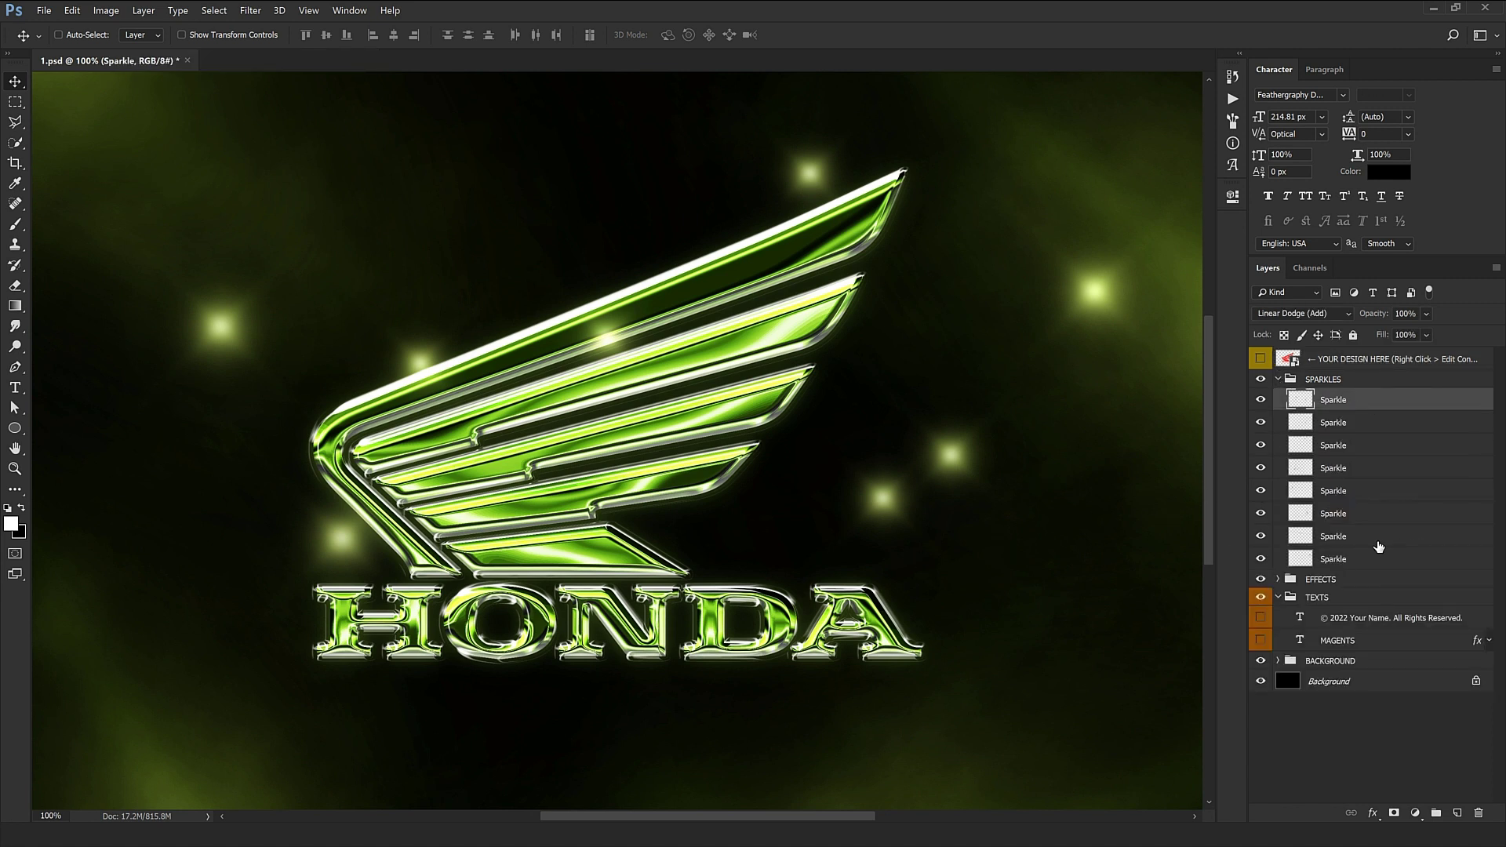
left_click(1367, 541, "shift")
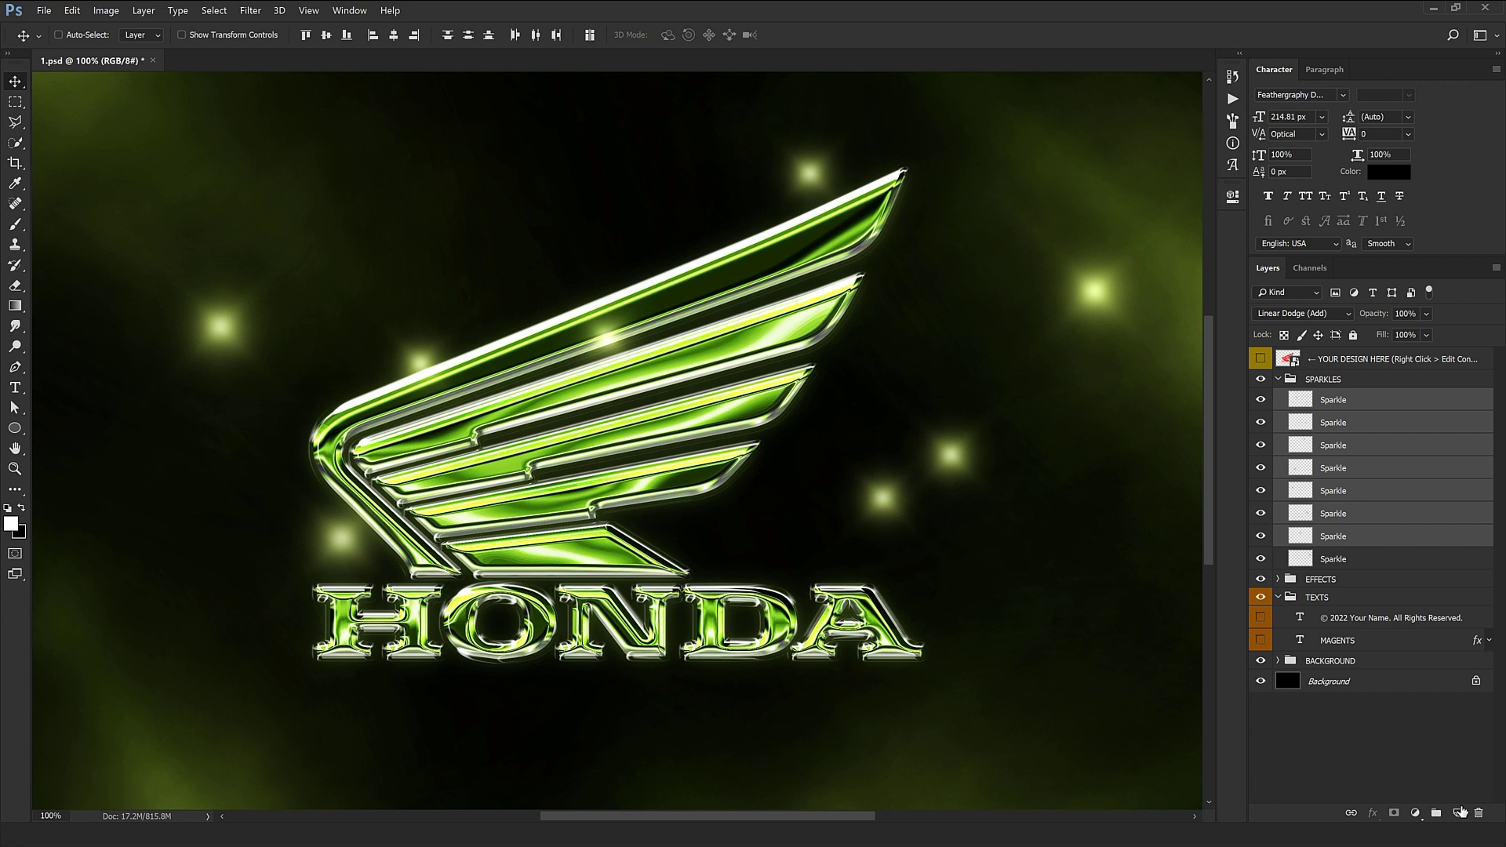
key("Delete")
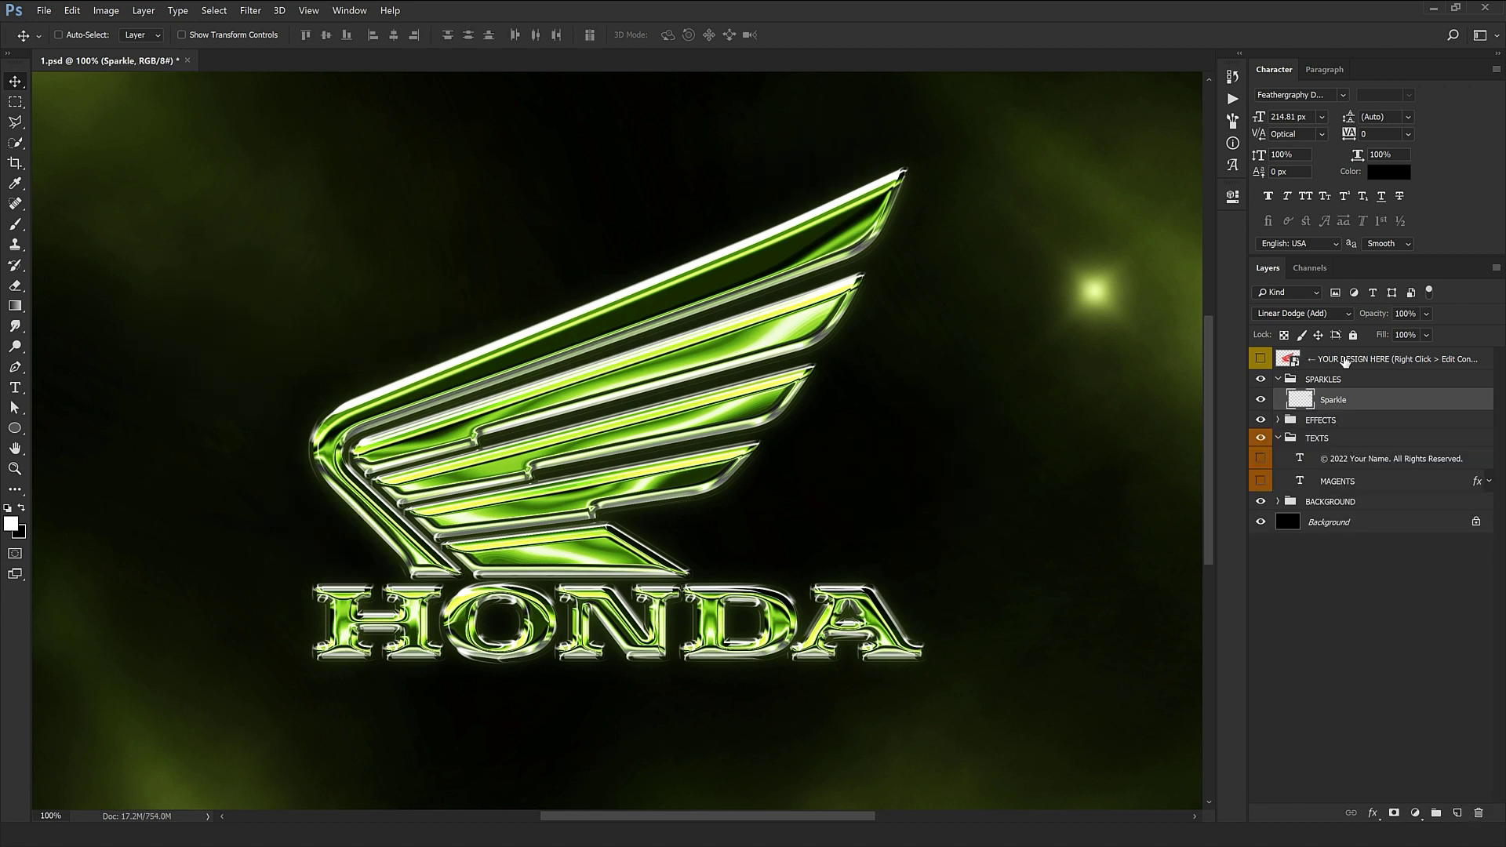
Move the remaining sparkle onto the wing's second feather near its tip and scale it down
left_click_drag(1089, 309, 794, 346)
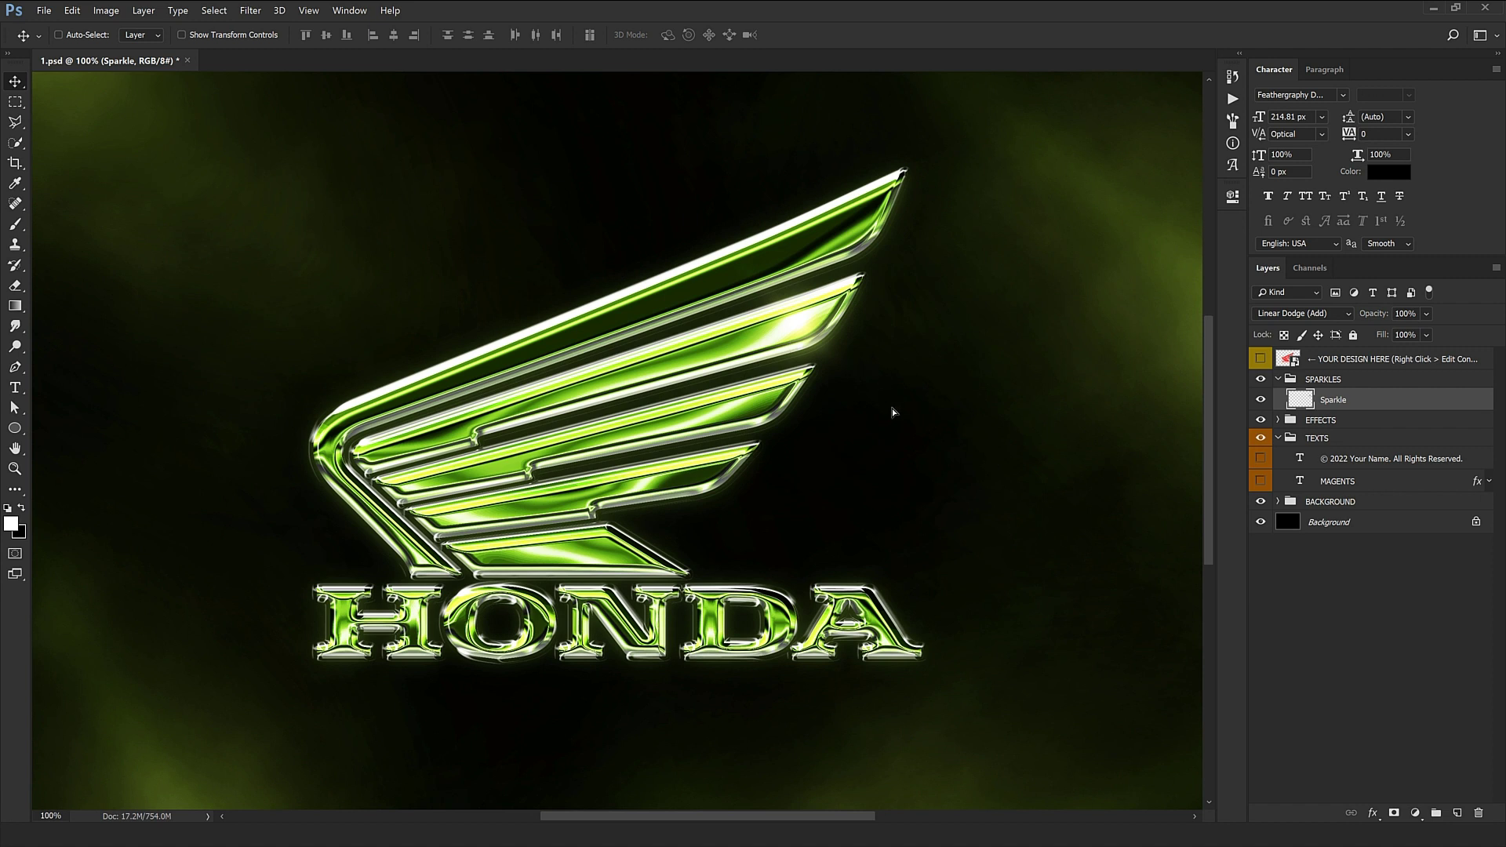
key("ctrl+t")
left_click_drag(925, 427, 778, 403)
key("Return")
Place copies of the sparkle along the wing's lower feathers, on its rounded front edge and over the H of HONDA
left_click_drag(780, 405, 698, 489)
left_click_drag(660, 580, 495, 600)
left_click_drag(506, 605, 596, 637)
left_click_drag(653, 642, 447, 544)
left_click_drag(427, 484, 514, 669)
key("ctrl+t")
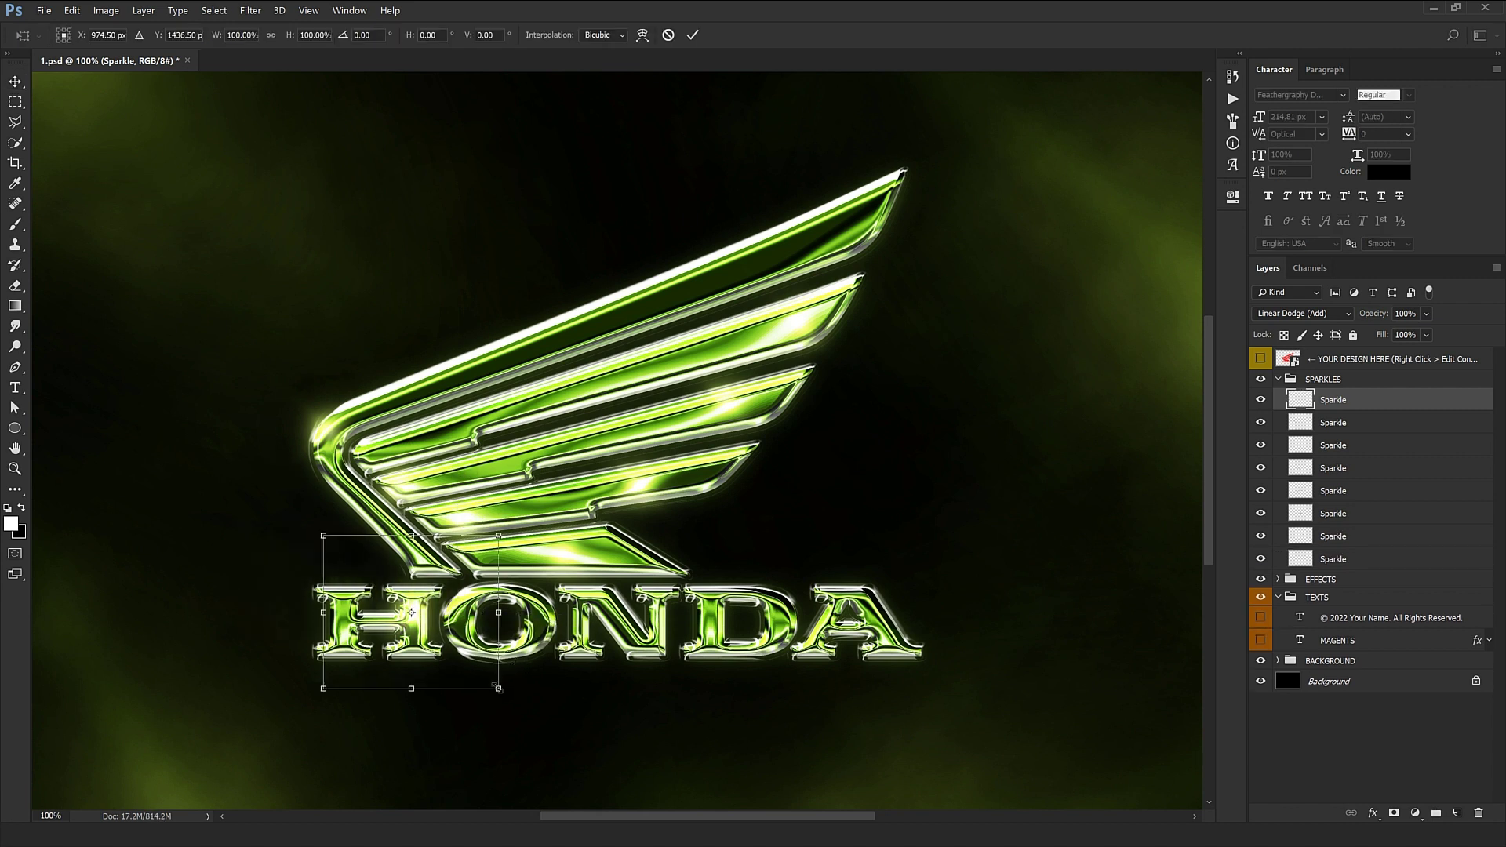
key("Return")
Add three more sparkle copies over the remaining letters of HONDA, positioning the last one on the D
left_click_drag(424, 698, 883, 718)
left_click_drag(960, 720, 794, 711)
left_click_drag(797, 724, 666, 701)
key("ctrl+j")
mouse_move(694, 648)
left_mouse_down()
mouse_move(713, 554)
mouse_move(702, 619)
left_mouse_up()
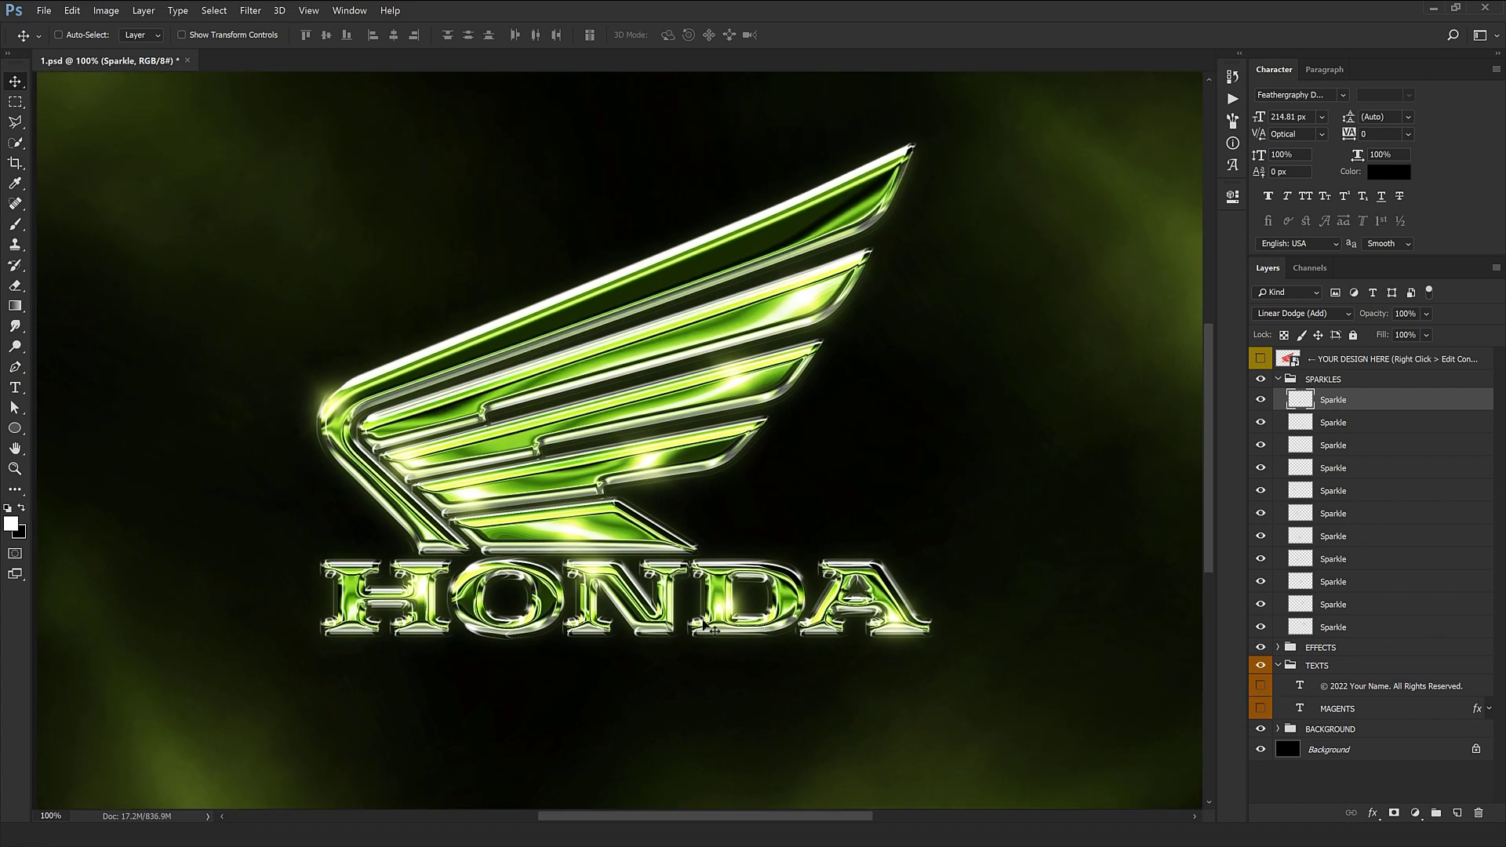